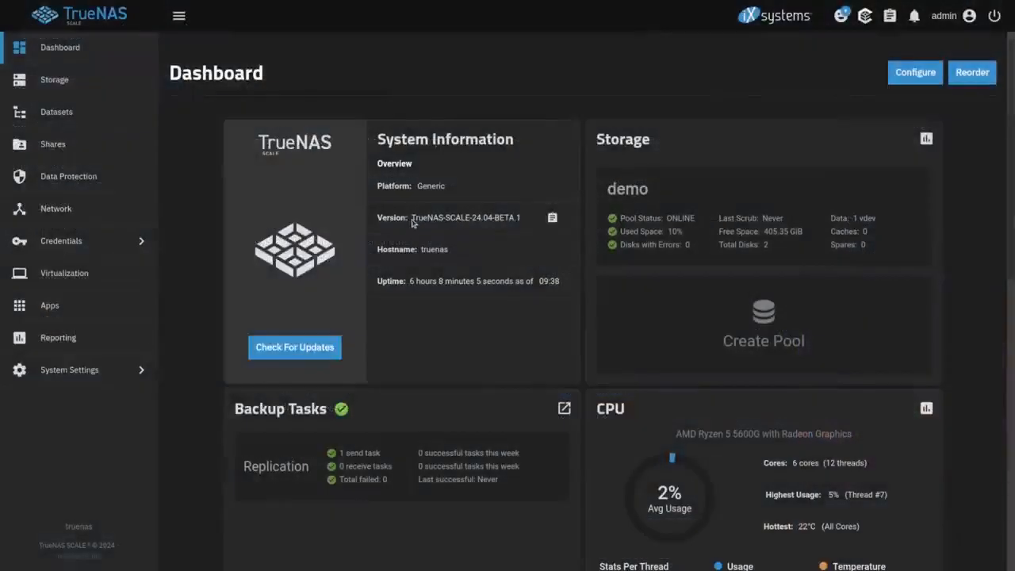
Highlight the installed version string TrueNAS-SCALE-24.04-BETA.1 in the Dashboard's System Information
{"action": "left_click_drag", "start_coordinate": [411, 219], "coordinate": [515, 232]}
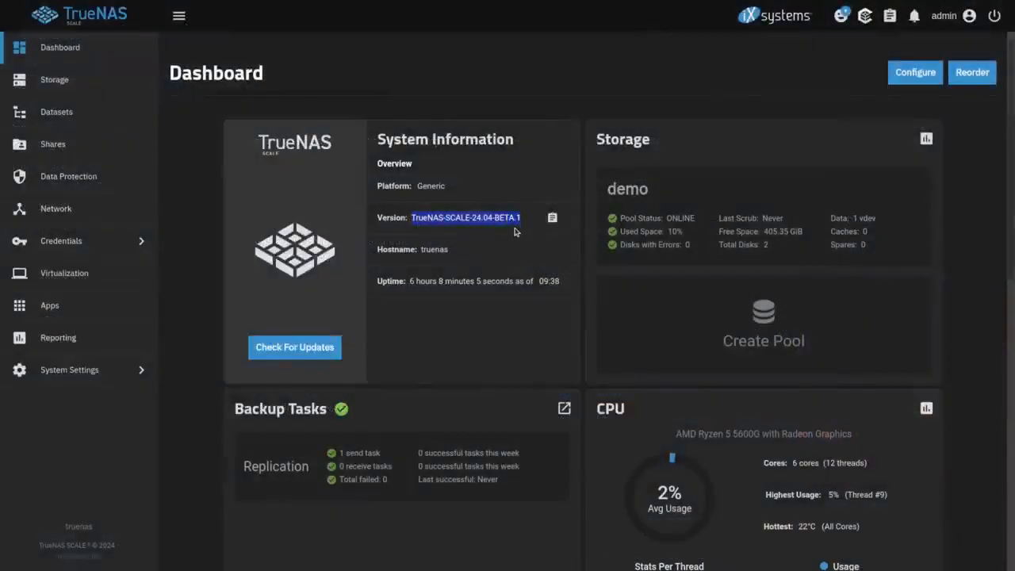
{"action": "scroll", "coordinate": [515, 232], "scroll_direction": "down", "scroll_amount": 6}
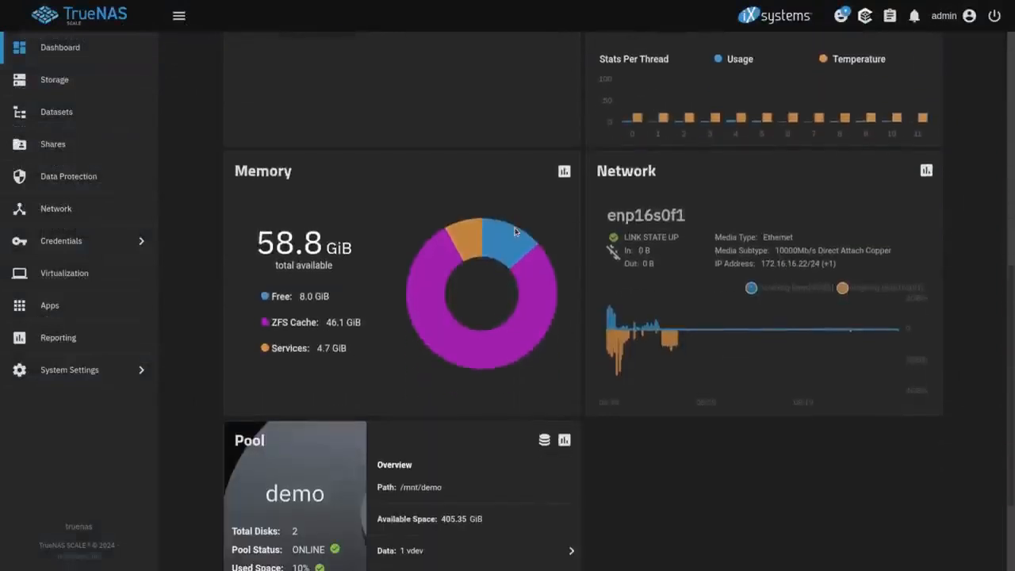
{"action": "scroll", "coordinate": [515, 231], "scroll_direction": "down", "scroll_amount": 1}
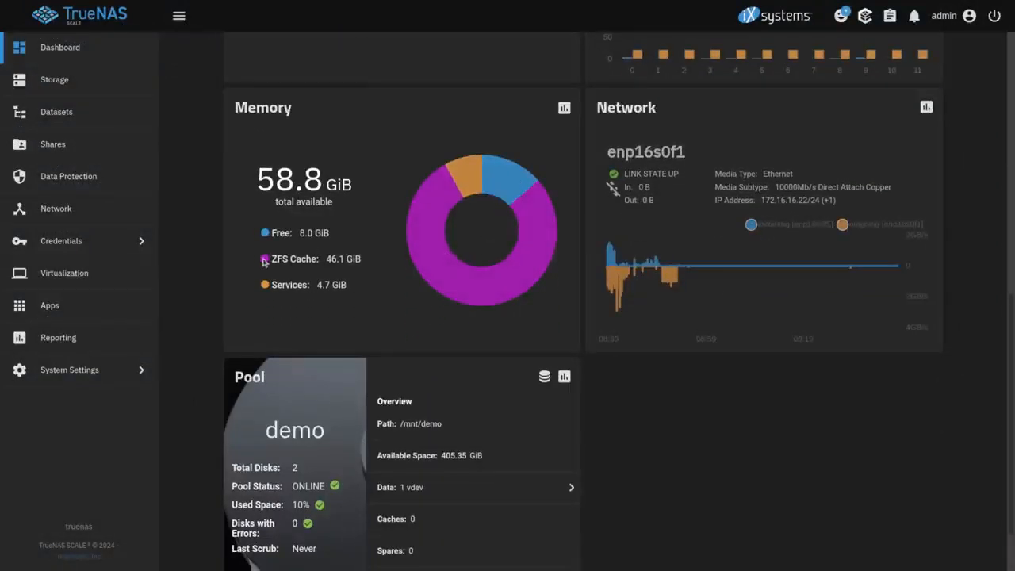
{"action": "left_click_drag", "start_coordinate": [264, 263], "coordinate": [372, 276]}
{"action": "left_click", "coordinate": [407, 292]}
{"action": "scroll", "coordinate": [401, 312], "scroll_direction": "down", "scroll_amount": 1}
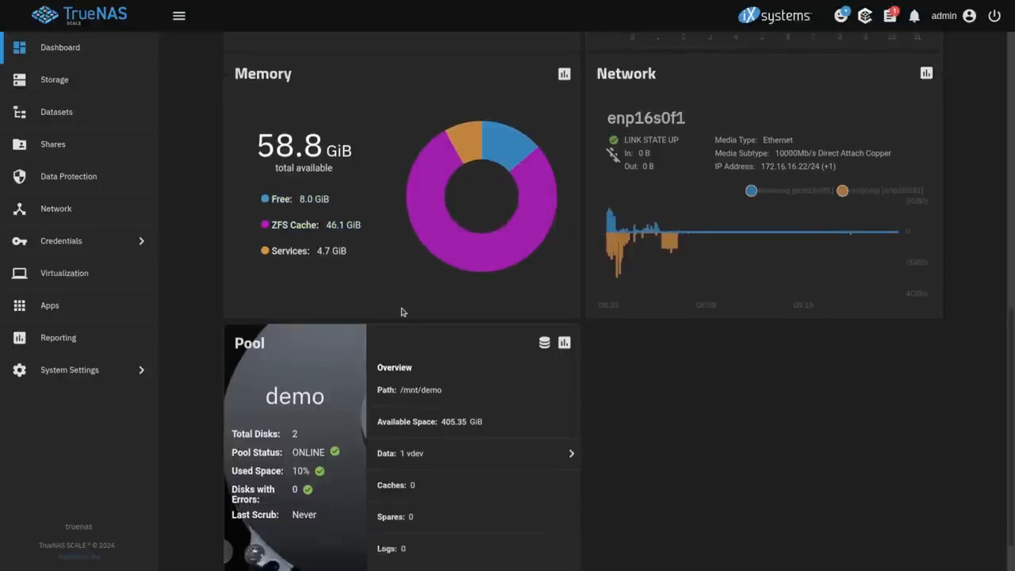
{"action": "scroll", "coordinate": [401, 312], "scroll_direction": "up", "scroll_amount": 3}
{"action": "scroll", "coordinate": [401, 312], "scroll_direction": "up", "scroll_amount": 4}
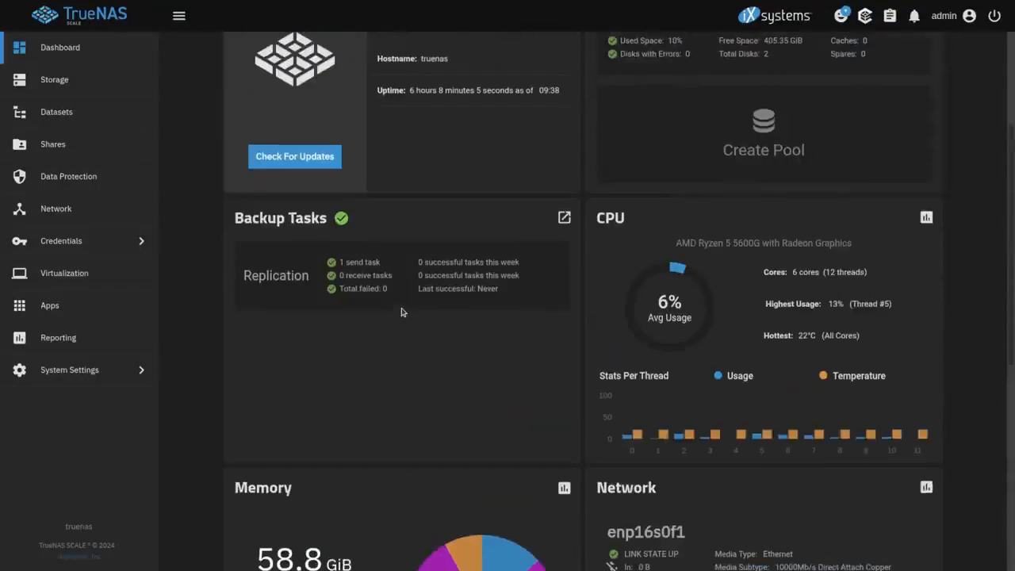
{"action": "left_click_drag", "start_coordinate": [235, 220], "coordinate": [419, 238]}
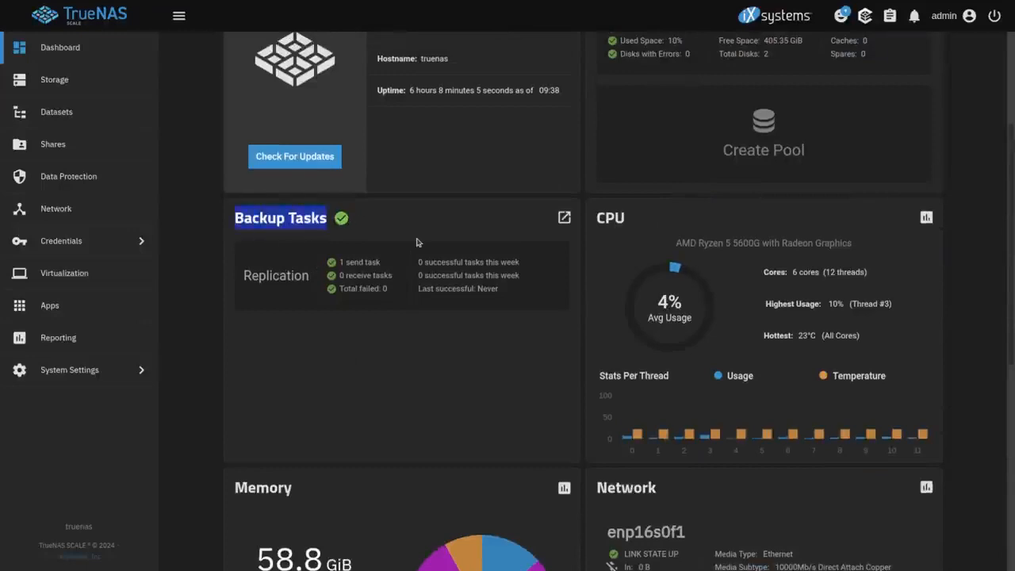
{"action": "left_click", "coordinate": [420, 242]}
{"action": "scroll", "coordinate": [508, 265], "scroll_direction": "up", "scroll_amount": 3}
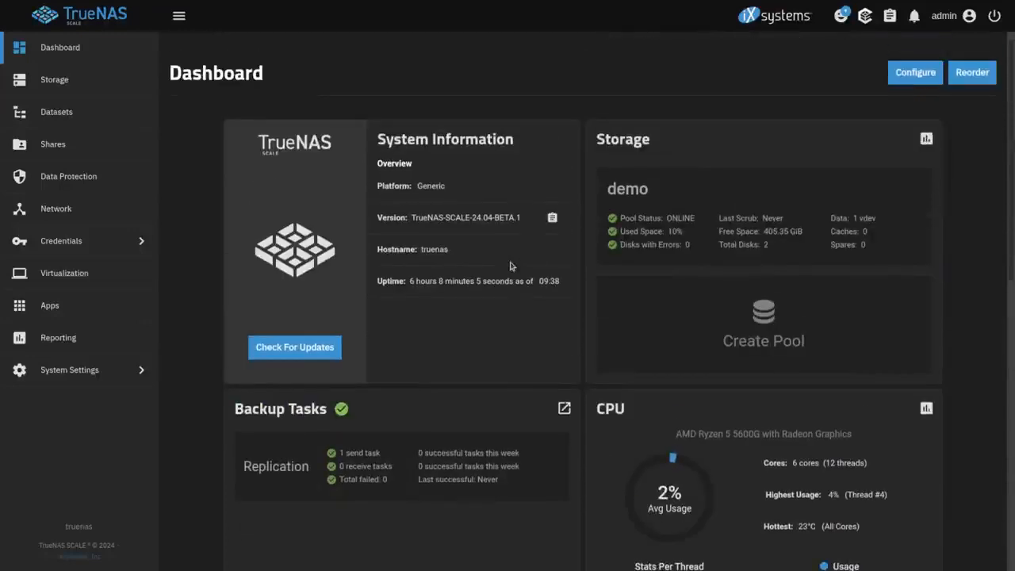
{"action": "left_click", "coordinate": [920, 79]}
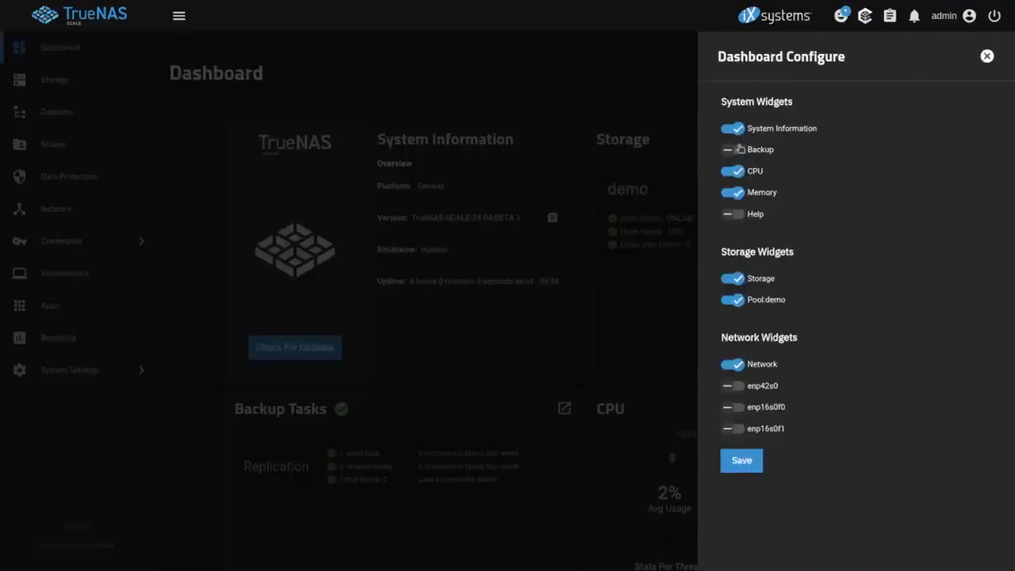
{"action": "left_click", "coordinate": [988, 57]}
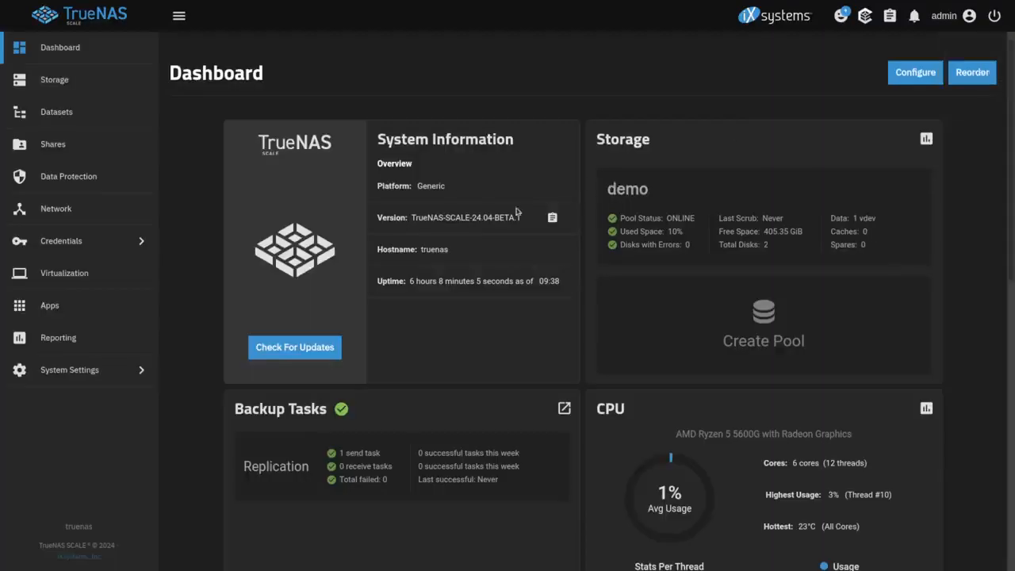
Browse the SMB service's audit log entries, then return to the Sharing page
{"action": "left_click", "coordinate": [91, 145]}
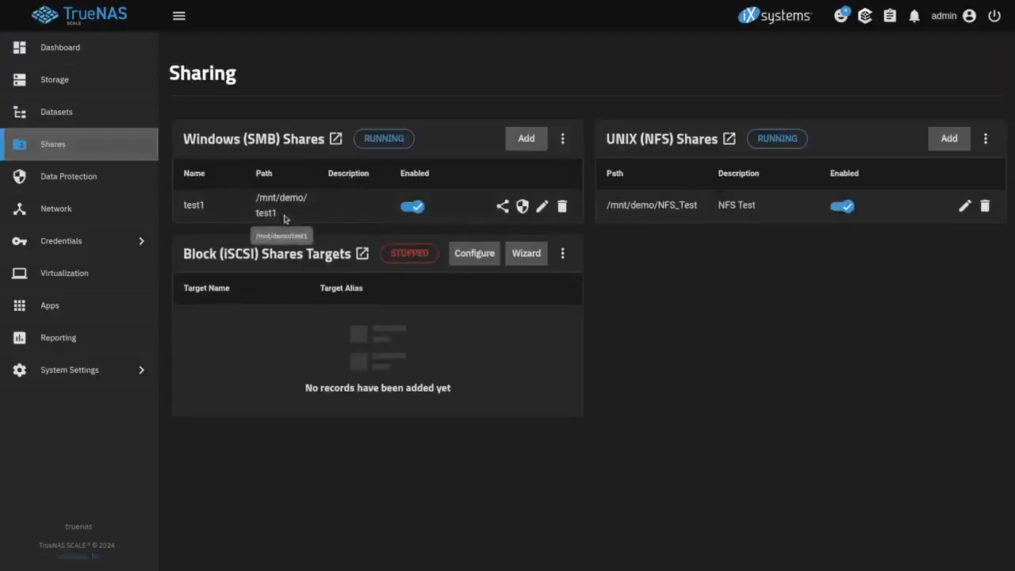
{"action": "left_click", "coordinate": [562, 138]}
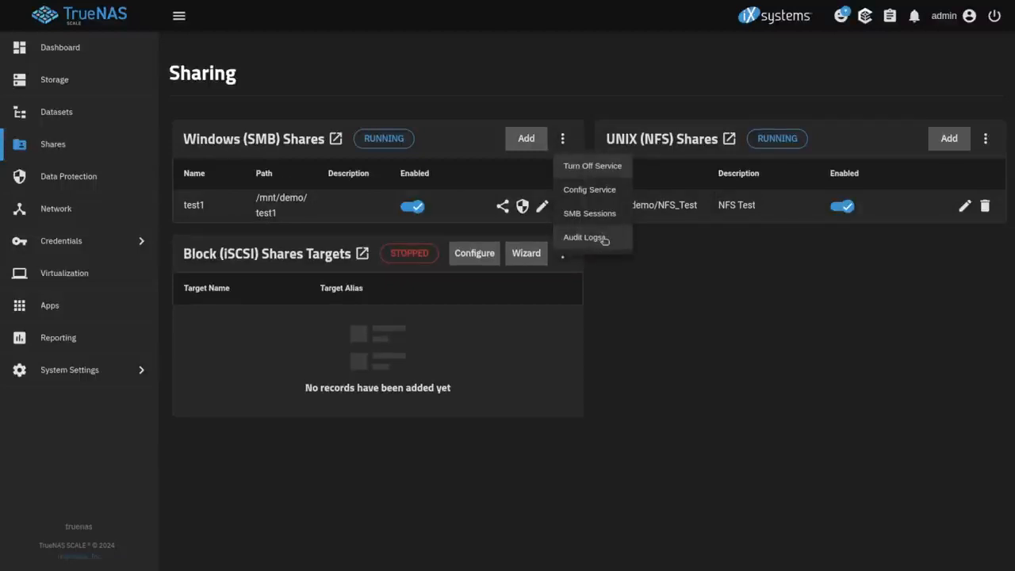
{"action": "left_click", "coordinate": [585, 237]}
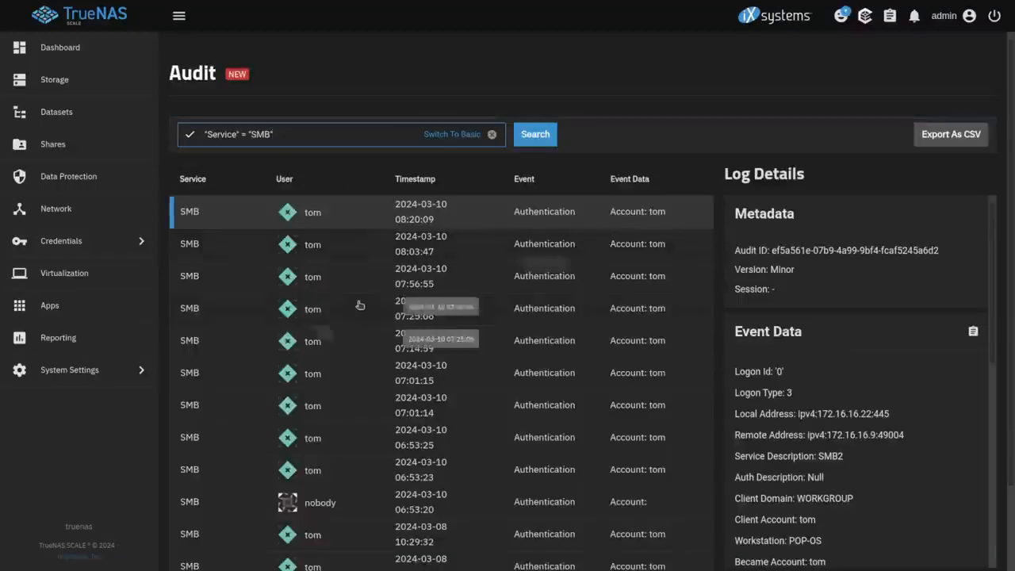
{"action": "scroll", "coordinate": [373, 311], "scroll_direction": "down", "scroll_amount": 3}
{"action": "scroll", "coordinate": [375, 314], "scroll_direction": "up", "scroll_amount": 2}
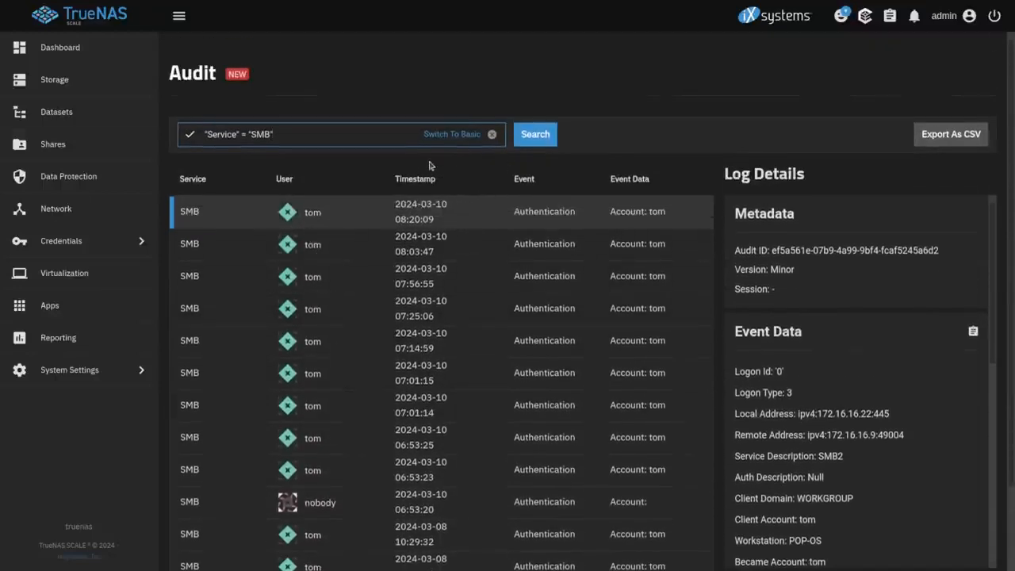
{"action": "left_click", "coordinate": [72, 144]}
{"action": "left_click", "coordinate": [562, 139]}
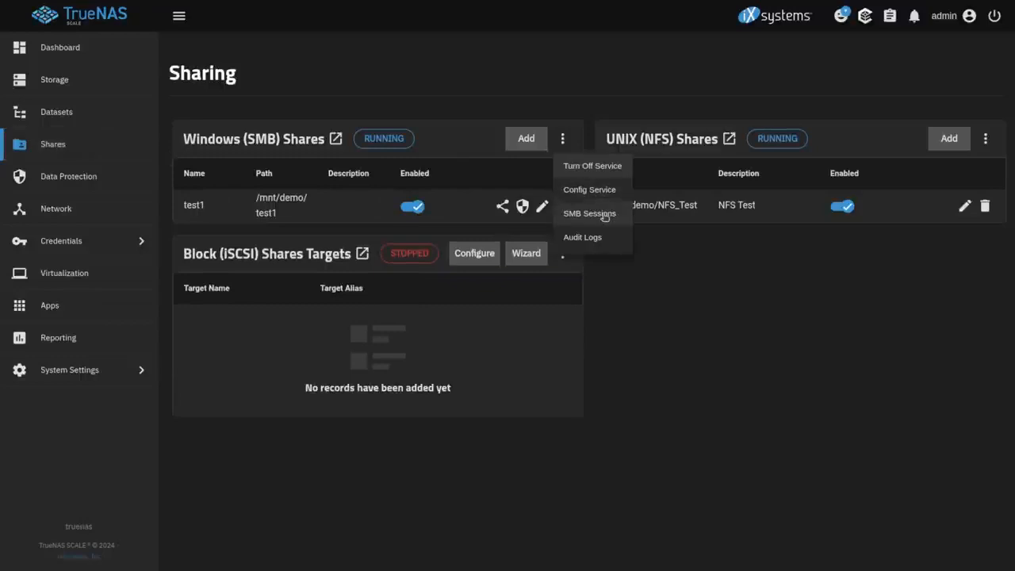
{"action": "left_click", "coordinate": [621, 218]}
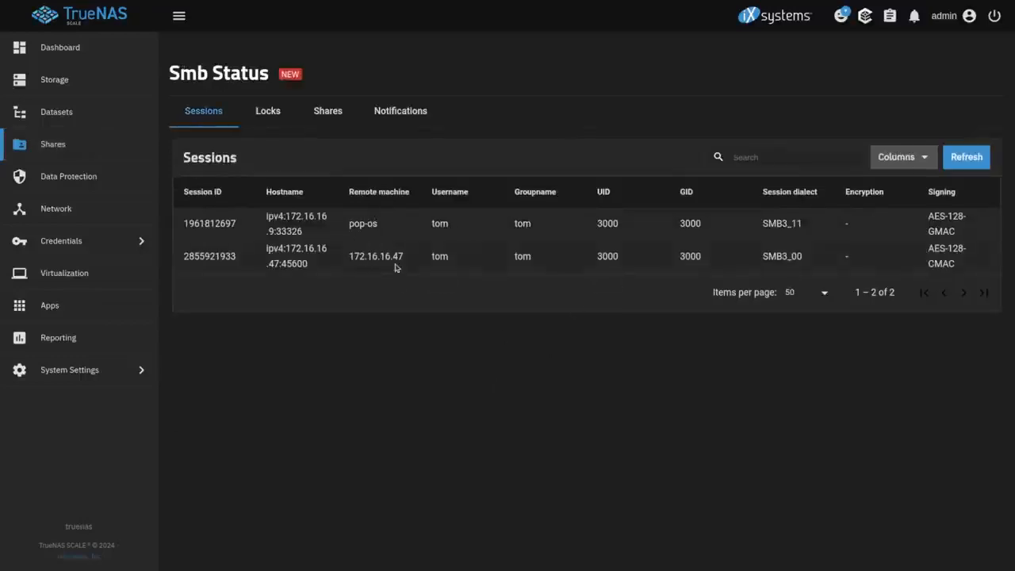
{"action": "left_click", "coordinate": [273, 117]}
{"action": "left_click", "coordinate": [235, 230]}
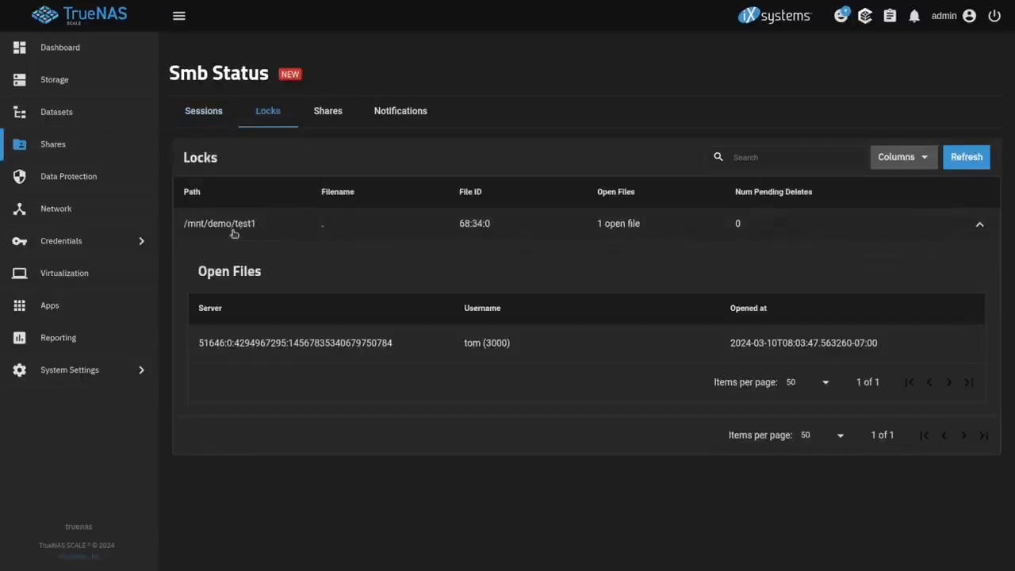
{"action": "left_click_drag", "start_coordinate": [217, 346], "coordinate": [443, 349]}
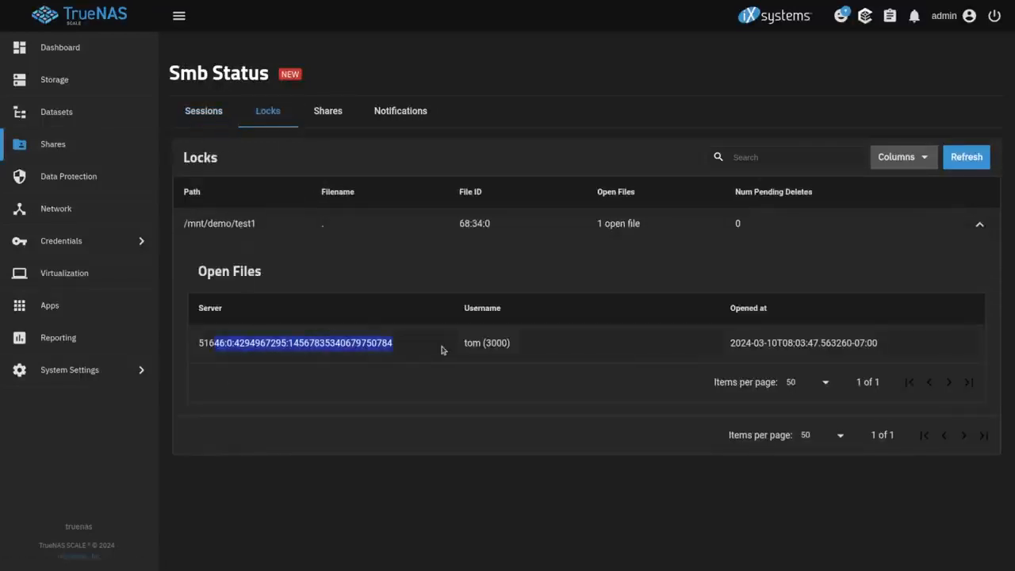
{"action": "left_click", "coordinate": [627, 228]}
{"action": "left_click", "coordinate": [627, 228]}
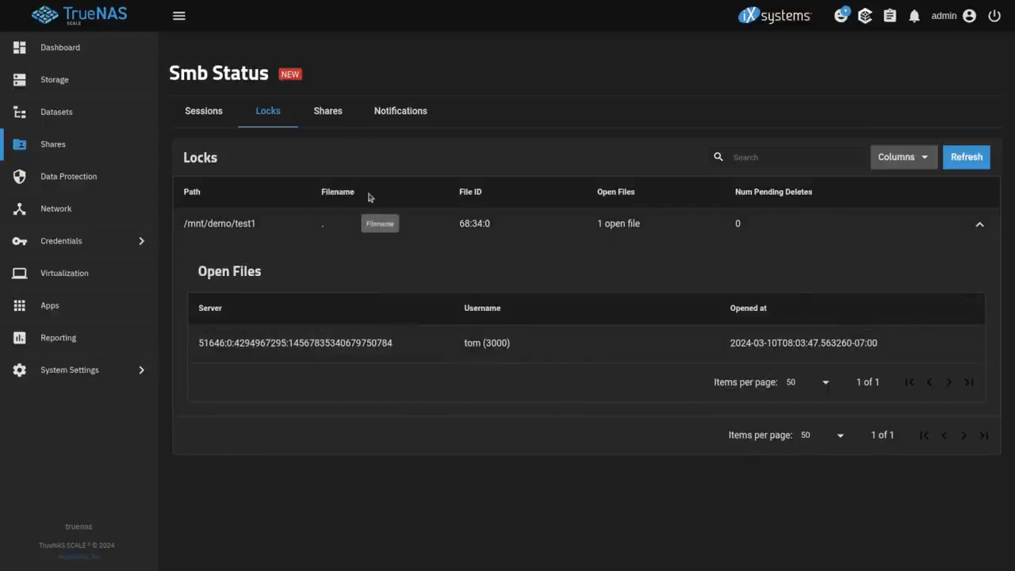
{"action": "left_click", "coordinate": [325, 115]}
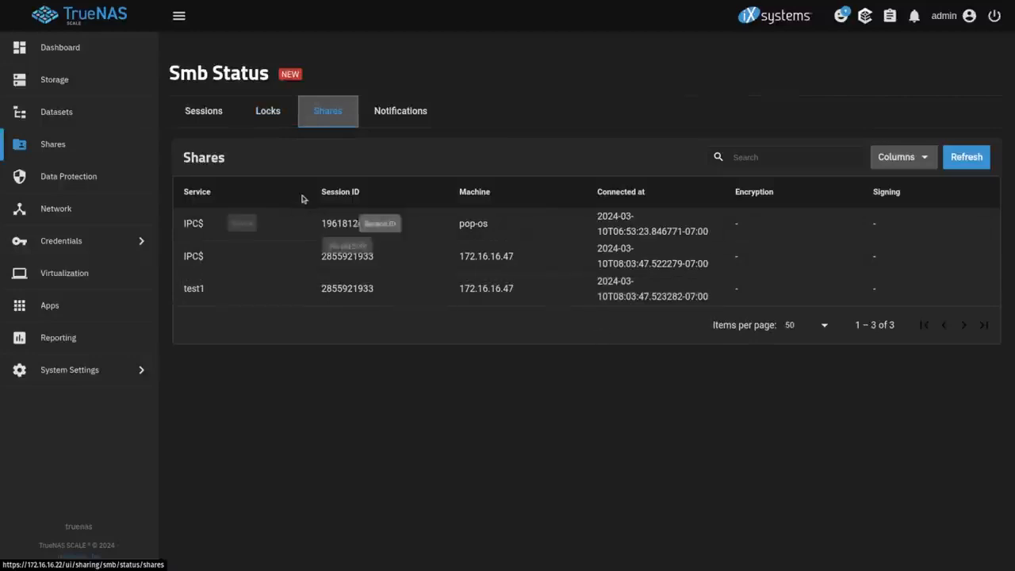
{"action": "left_click", "coordinate": [67, 147]}
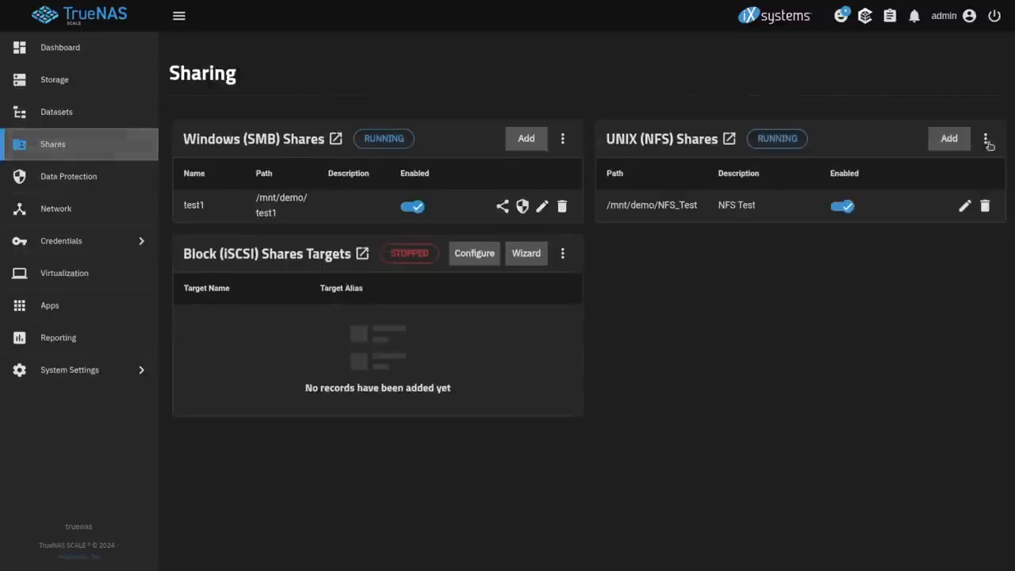
Inspect NFS sessions, highlighting the exported path and the NFSv4 client's address
{"action": "left_click", "coordinate": [987, 141]}
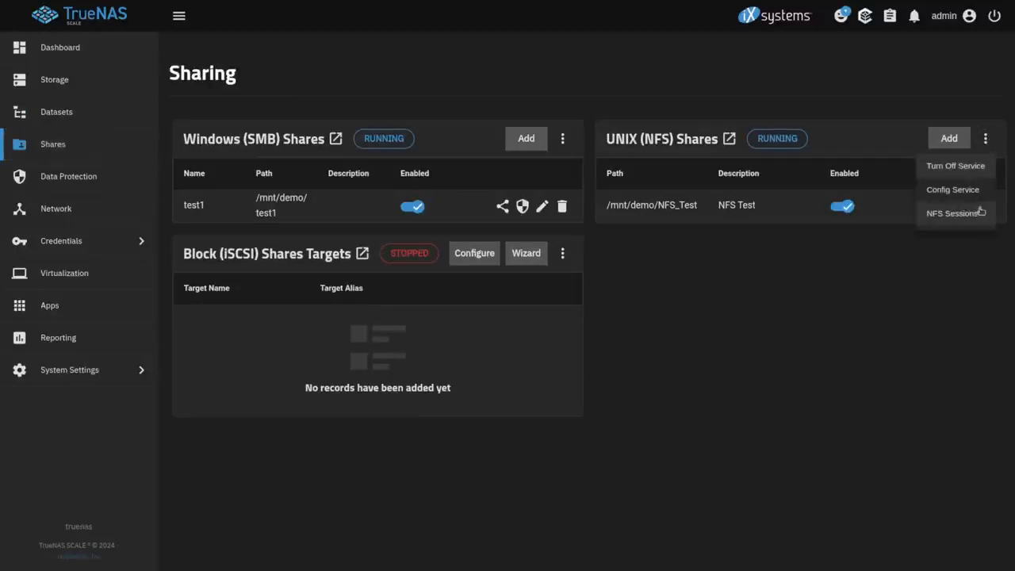
{"action": "left_click", "coordinate": [978, 215]}
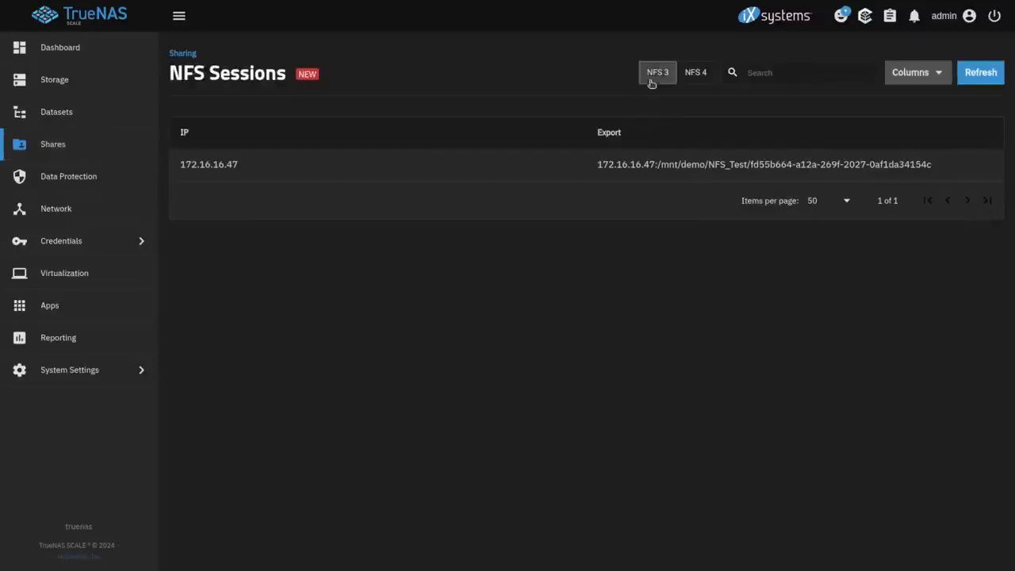
{"action": "left_click_drag", "start_coordinate": [596, 164], "coordinate": [746, 167]}
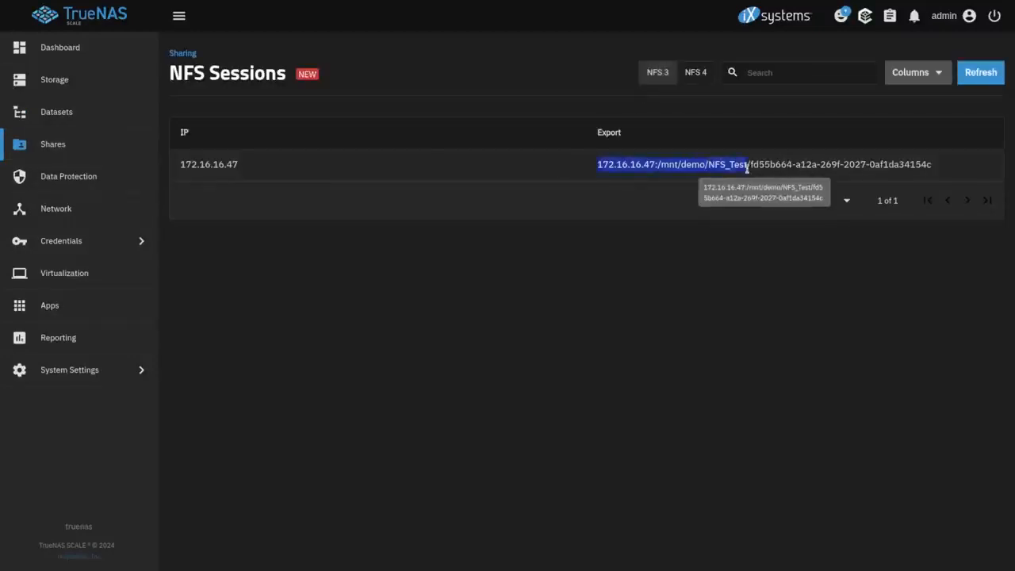
{"action": "left_click", "coordinate": [696, 72]}
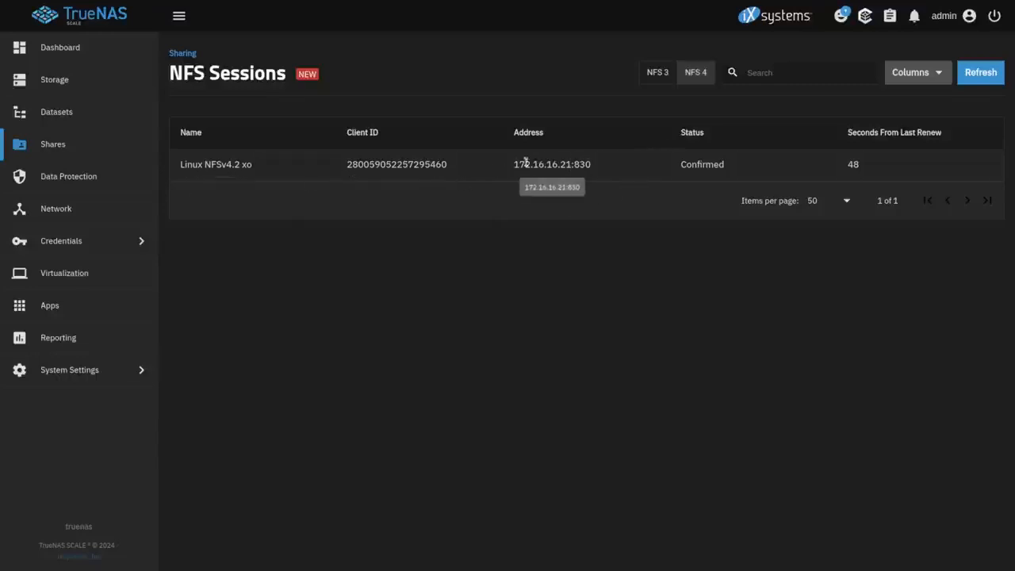
{"action": "left_click_drag", "start_coordinate": [505, 169], "coordinate": [605, 172]}
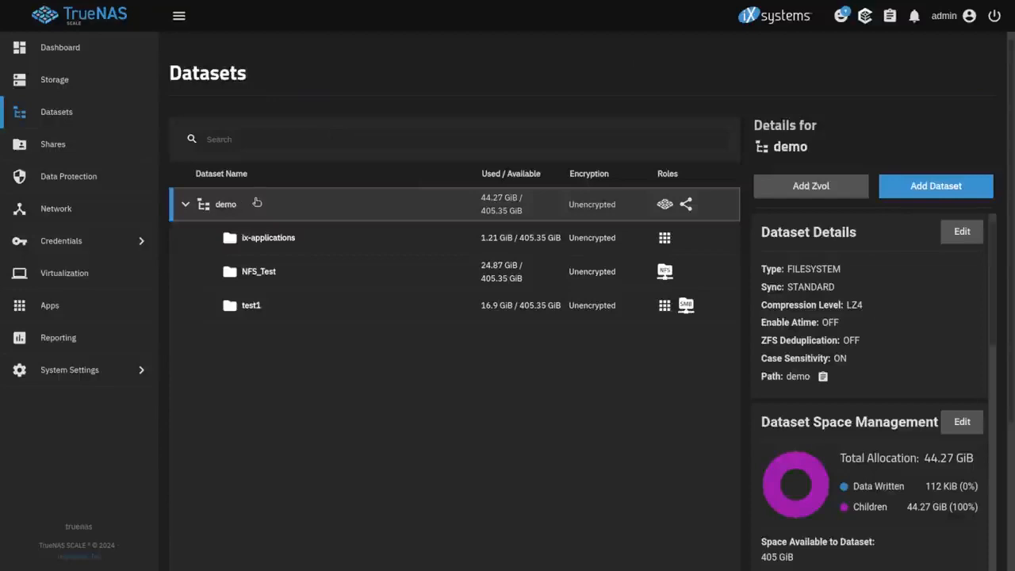
Add dataset Share_Creation_Test under demo with the SMB preset and its share, and save
{"action": "left_click", "coordinate": [936, 187]}
{"action": "left_click", "coordinate": [609, 234]}
{"action": "type", "text": "Share_Creation_Demo"}
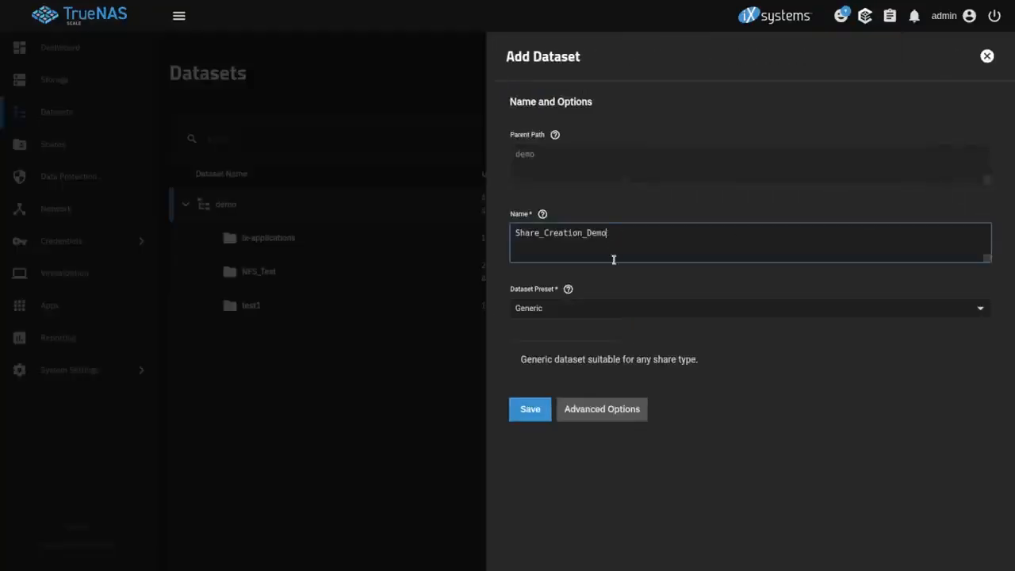
{"action": "left_click", "coordinate": [600, 311]}
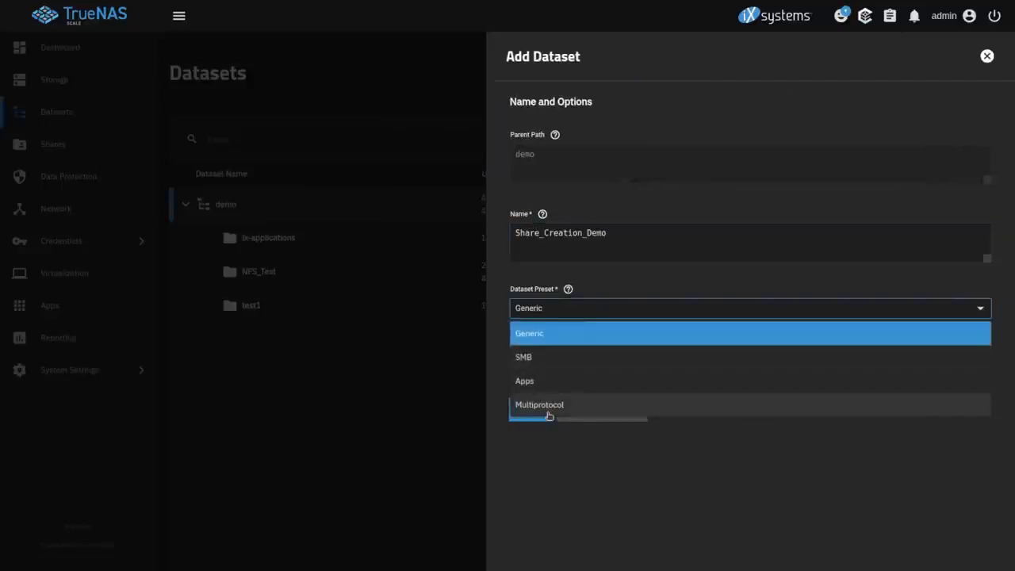
{"action": "left_click", "coordinate": [537, 357]}
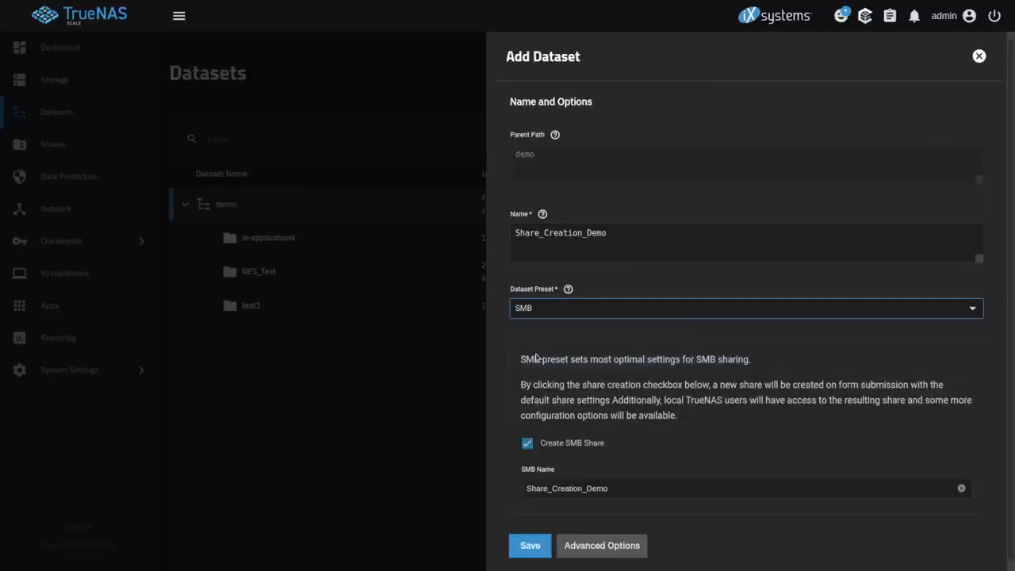
{"action": "left_click", "coordinate": [642, 237]}
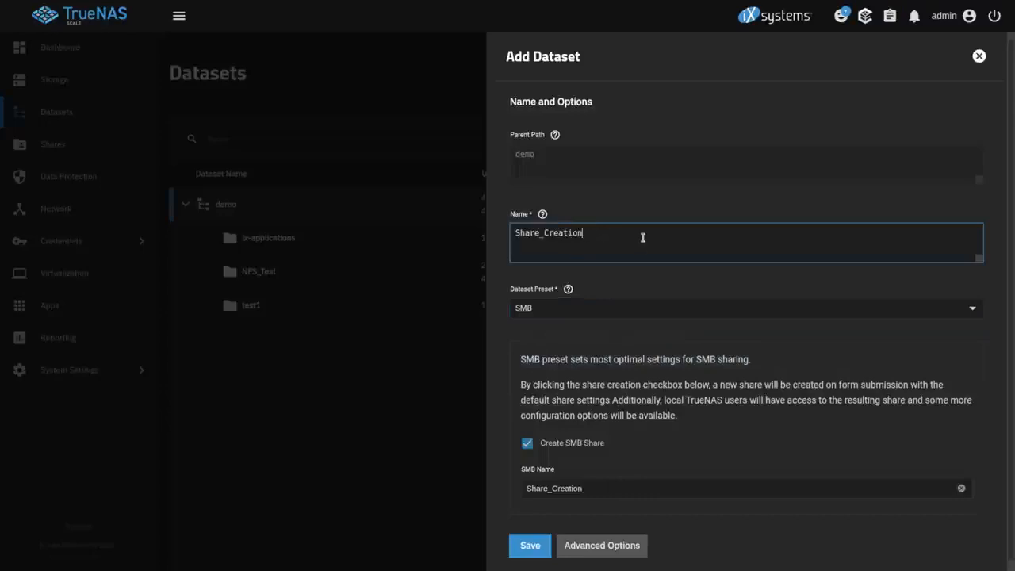
{"action": "type", "text": "Test"}
{"action": "left_click", "coordinate": [528, 547]}
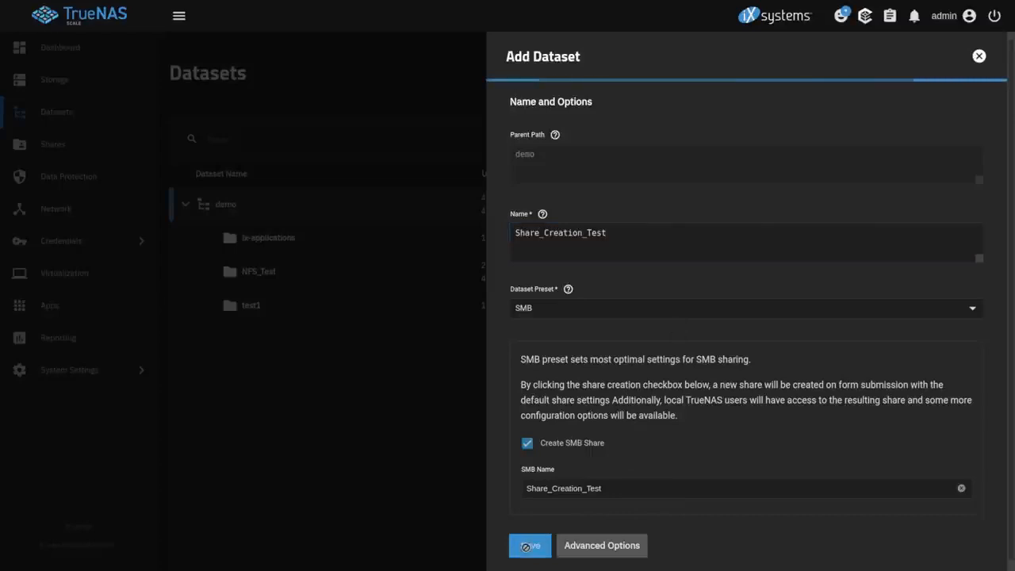
{"action": "scroll", "coordinate": [897, 315], "scroll_direction": "down", "scroll_amount": 10}
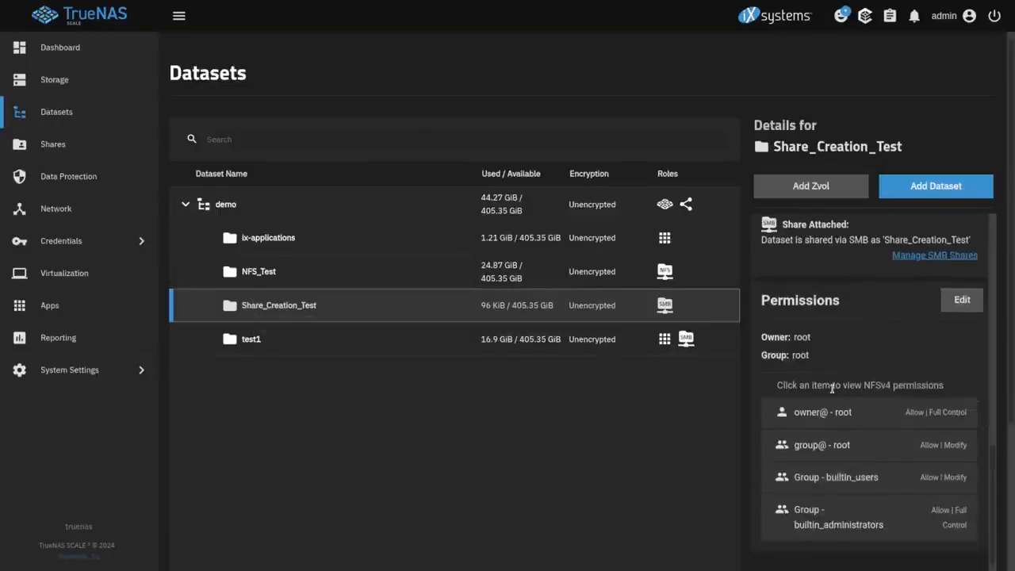
Check the dataset's permissions and find Share_Creation_Test at /mnt/demo/Share_Creation_Test among SMB shares
{"action": "left_click", "coordinate": [965, 304]}
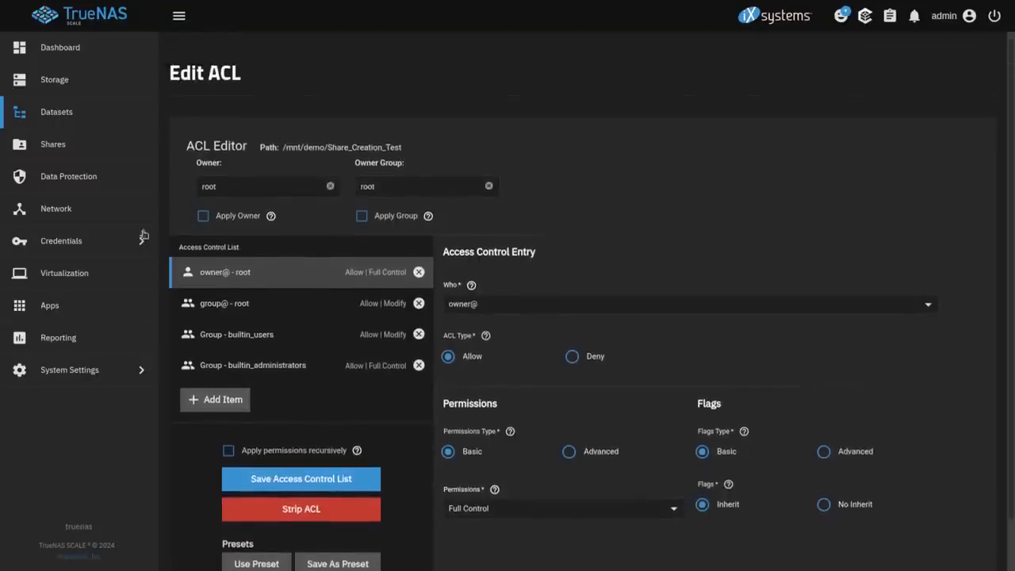
{"action": "left_click", "coordinate": [71, 151]}
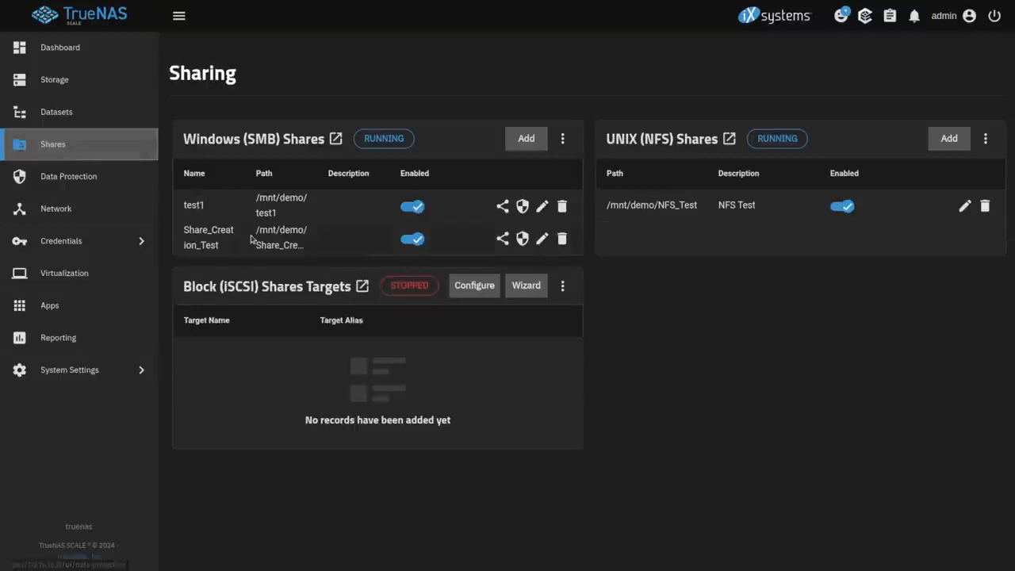
{"action": "left_click", "coordinate": [262, 139]}
{"action": "left_click_drag", "start_coordinate": [360, 173], "coordinate": [605, 180]}
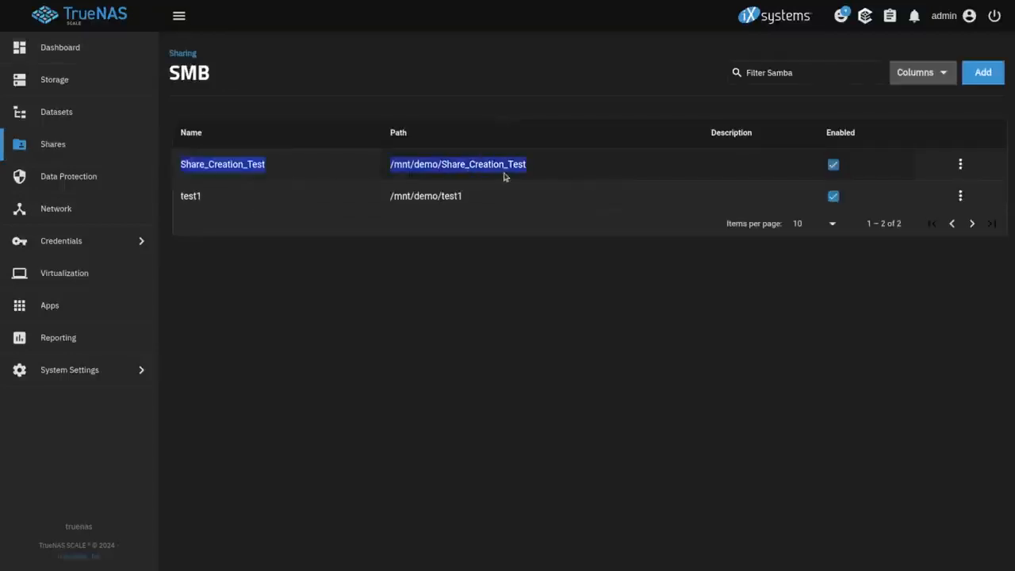
{"action": "left_click", "coordinate": [961, 164]}
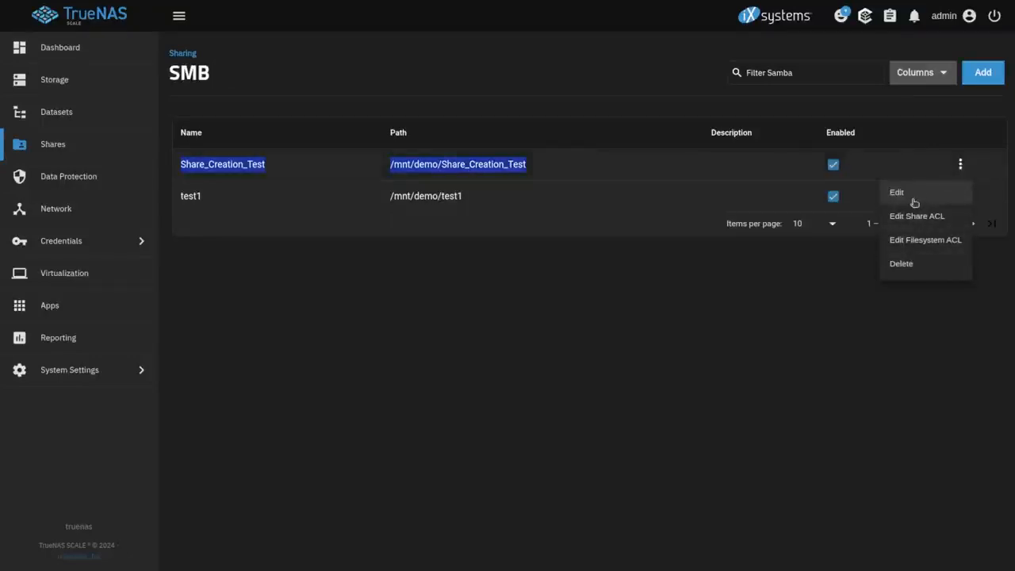
{"action": "left_click", "coordinate": [630, 246]}
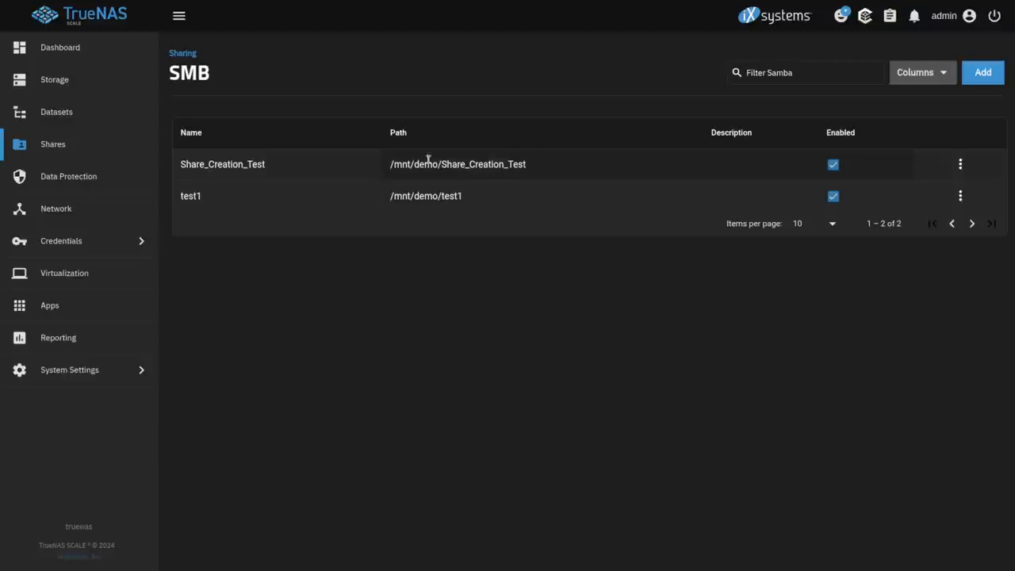
{"action": "left_click_drag", "start_coordinate": [388, 172], "coordinate": [624, 175]}
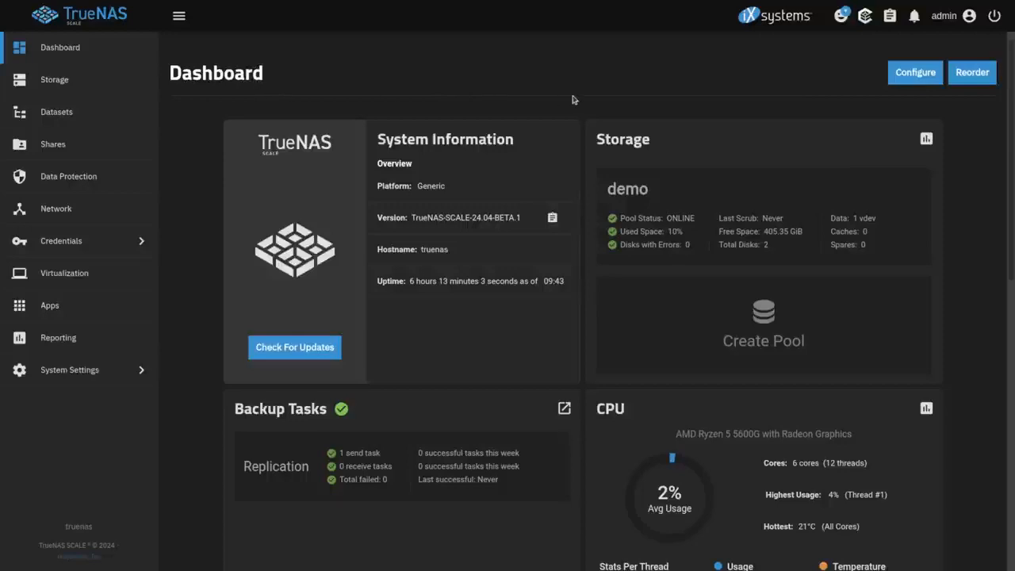
Bring up the feedback form's Report a bug option, then close the form
{"action": "left_click", "coordinate": [843, 22]}
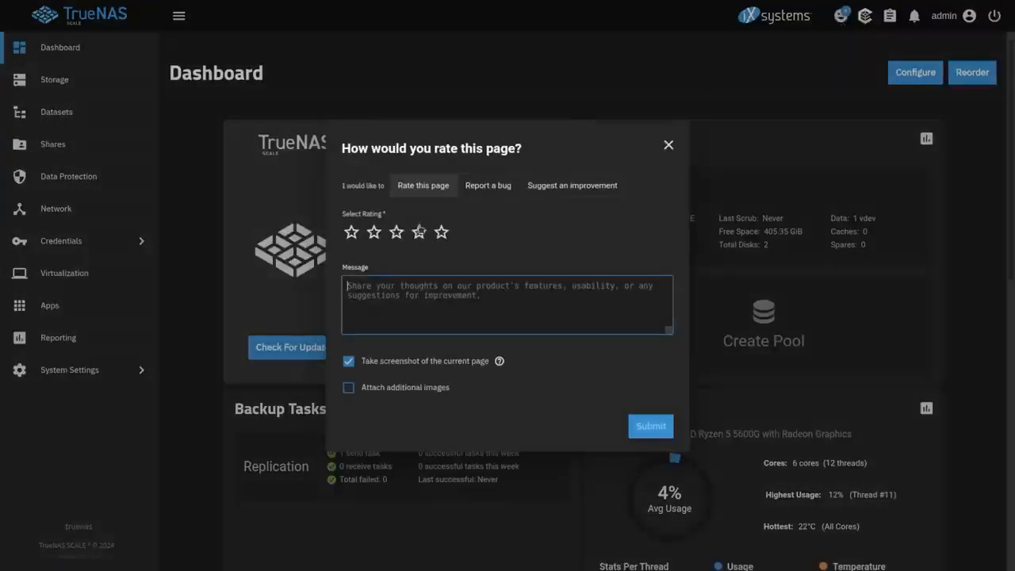
{"action": "left_click", "coordinate": [505, 187]}
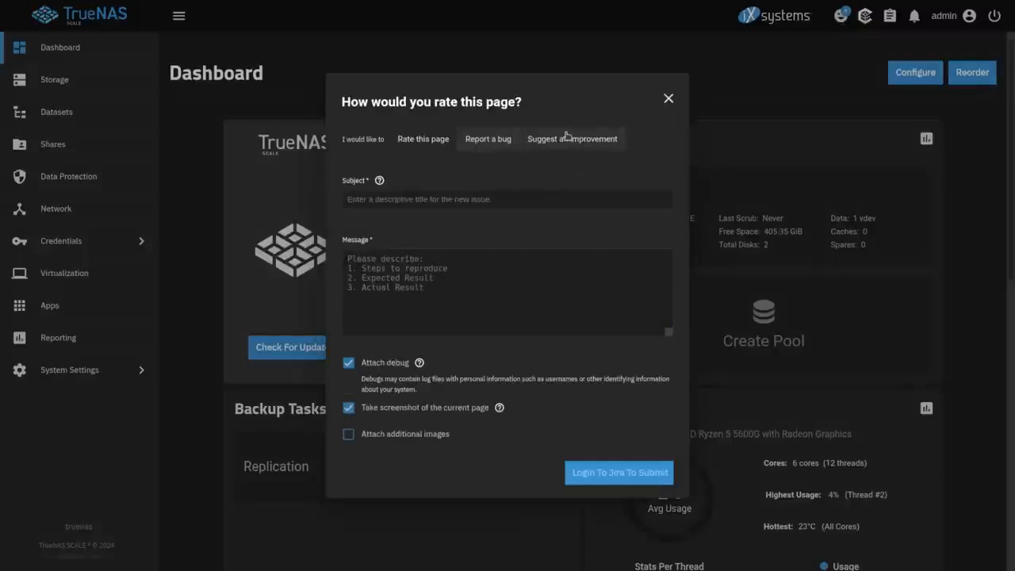
{"action": "left_click", "coordinate": [666, 98]}
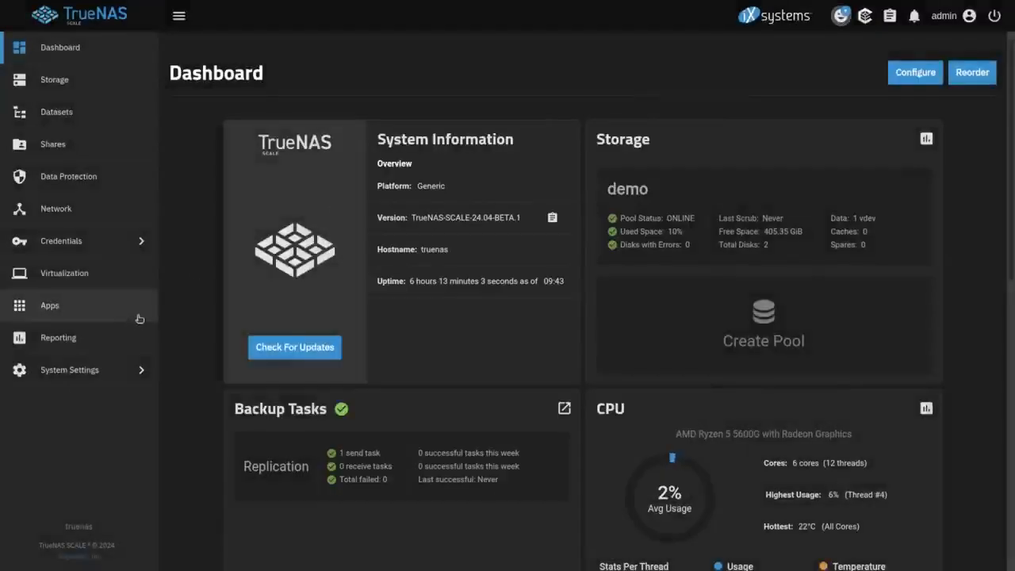
Expand the /mnt/demo/test1 entry in SMB Sessions' Locks list, then bring up the feedback form
{"action": "left_click", "coordinate": [121, 141]}
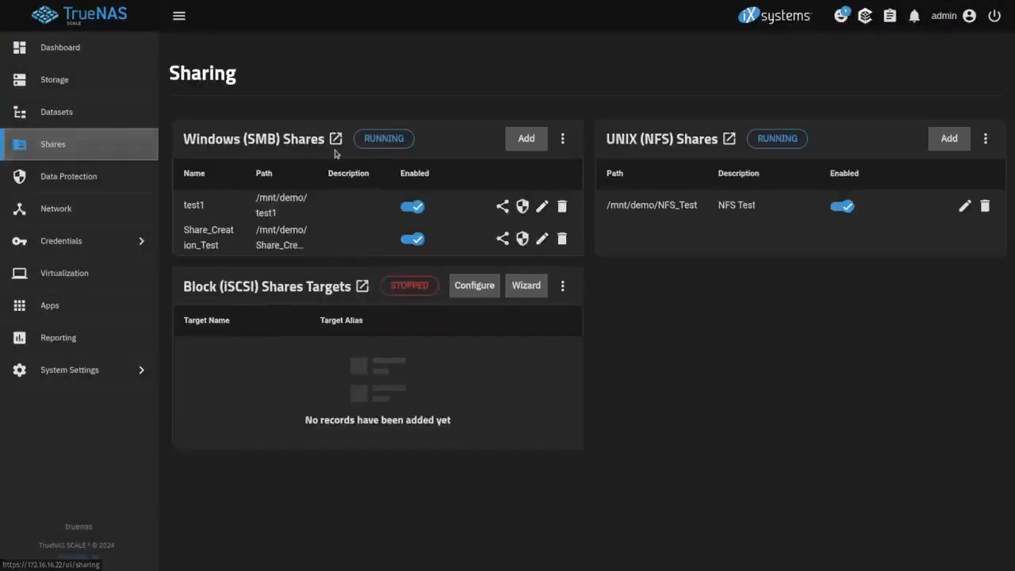
{"action": "left_click", "coordinate": [563, 141]}
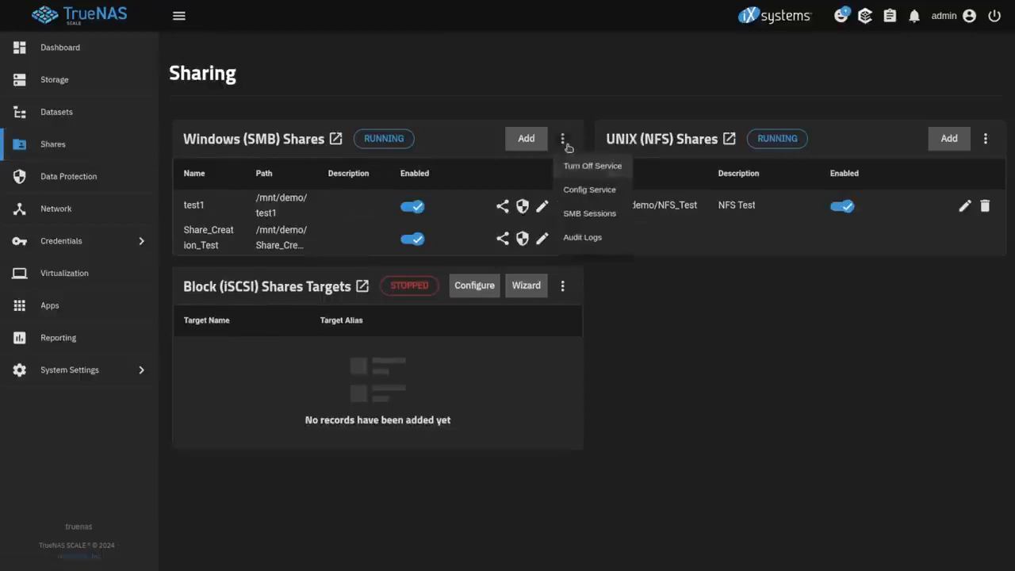
{"action": "left_click", "coordinate": [599, 218]}
{"action": "left_click", "coordinate": [269, 112]}
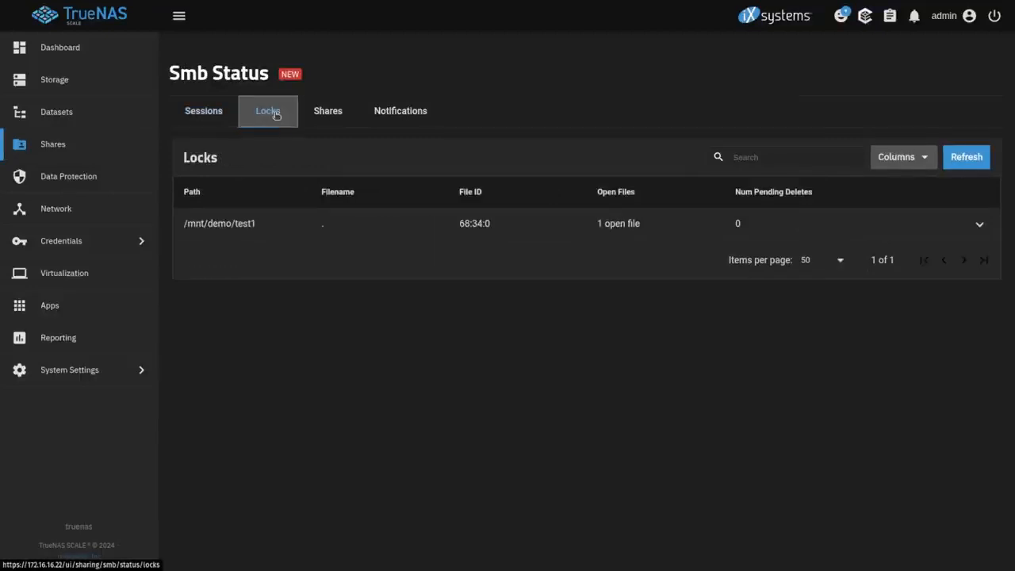
{"action": "left_click", "coordinate": [282, 225]}
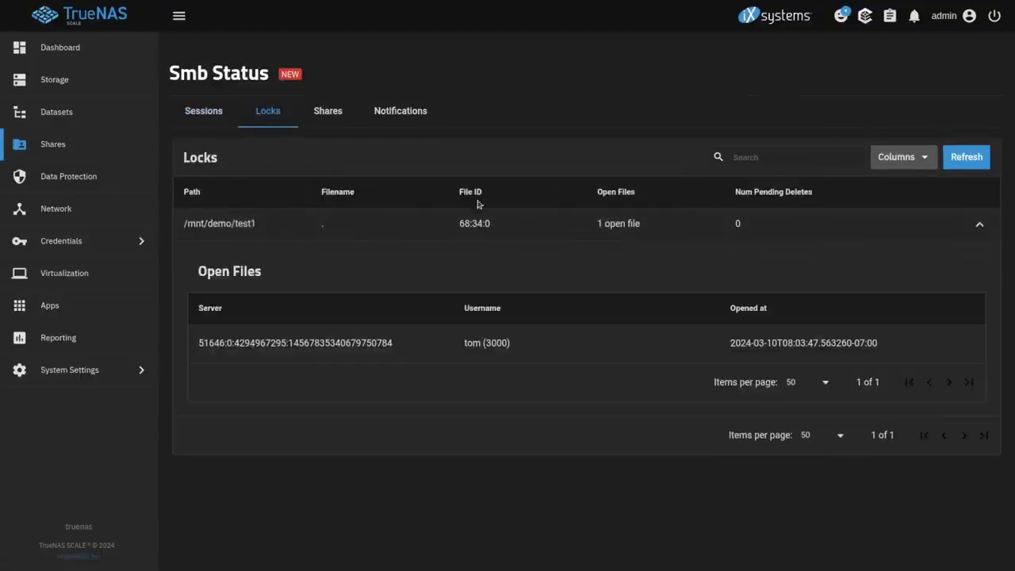
{"action": "left_click", "coordinate": [840, 18]}
Draft an improvement suggestion with subject and message 'Show files'
{"action": "left_click", "coordinate": [575, 185]}
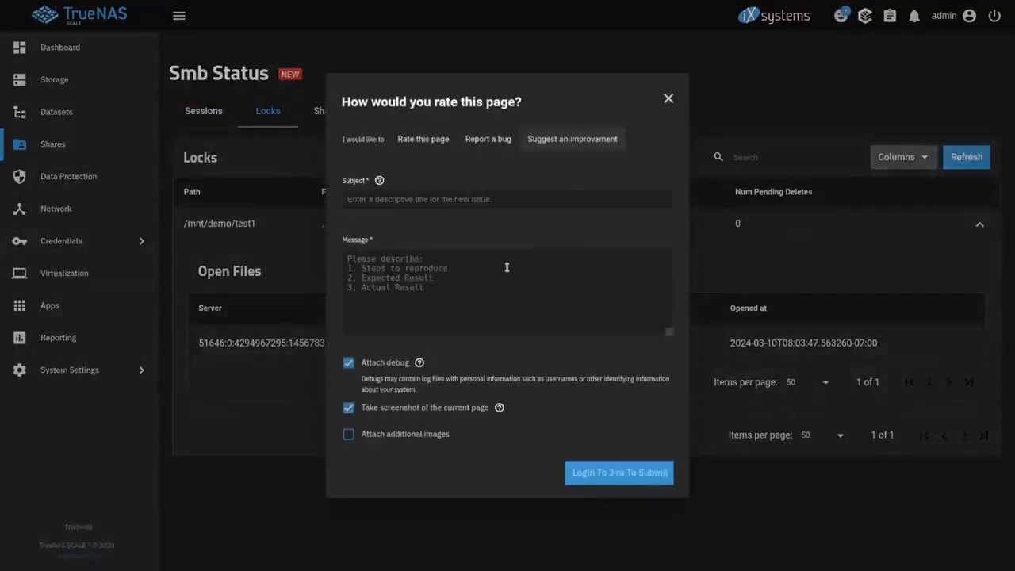
{"action": "left_click", "coordinate": [498, 278]}
{"action": "left_click", "coordinate": [484, 206]}
{"action": "type", "text": "Show fi"}
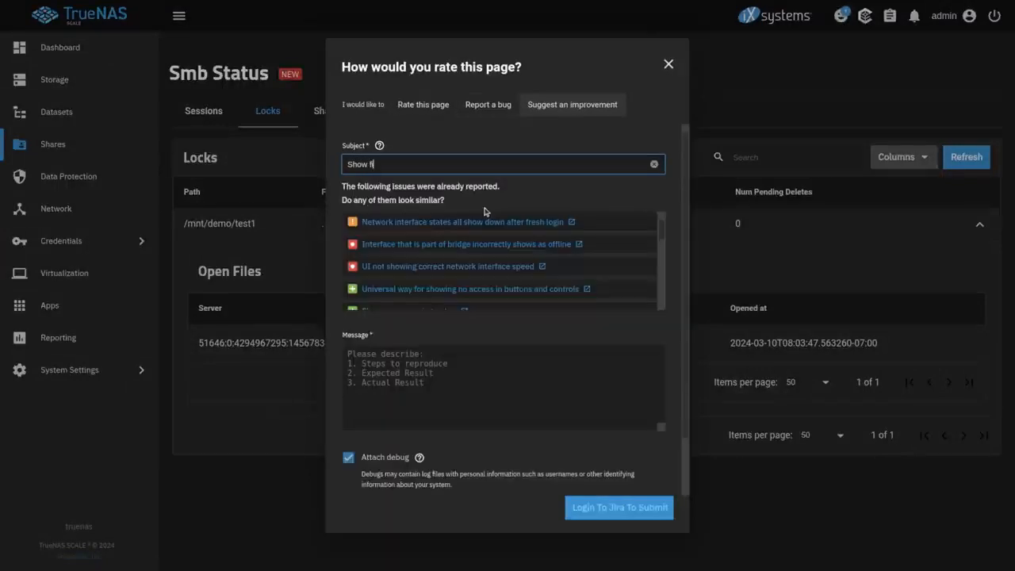
{"action": "type", "text": "les that are locked"}
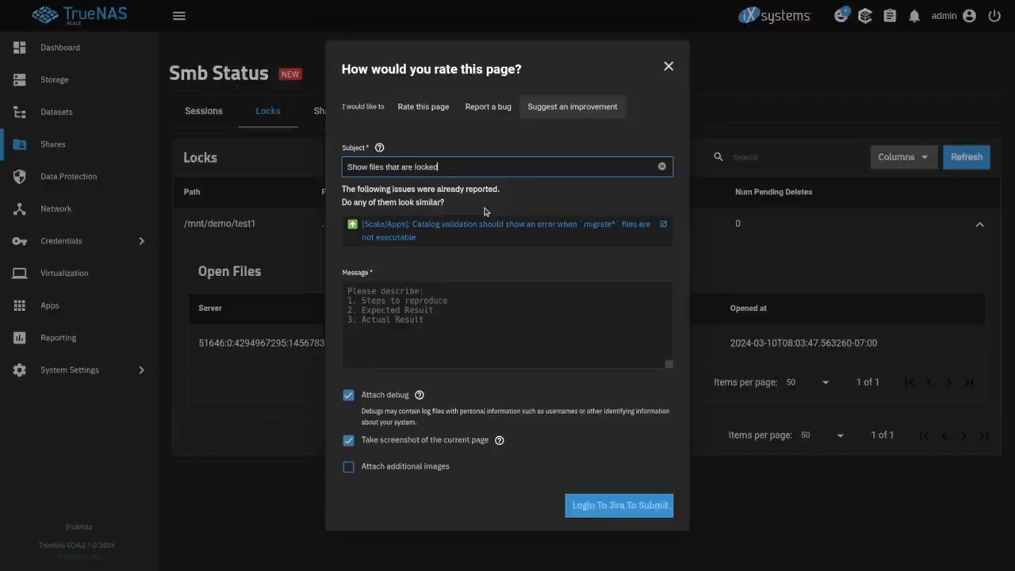
{"action": "key", "text": "ctrl+a"}
{"action": "key", "text": "ctrl+c"}
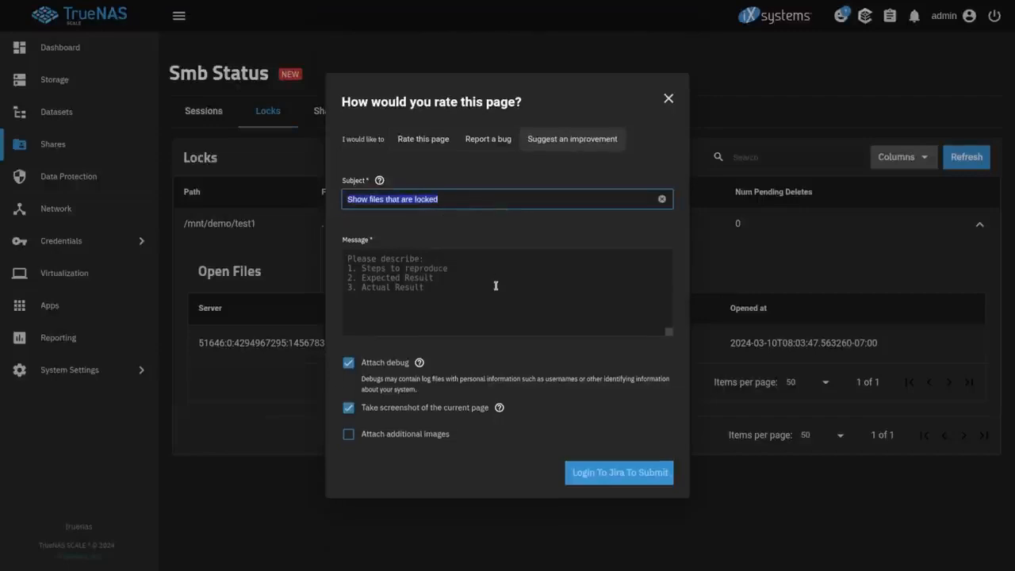
{"action": "left_click", "coordinate": [495, 287]}
{"action": "key", "text": "ctrl+v"}
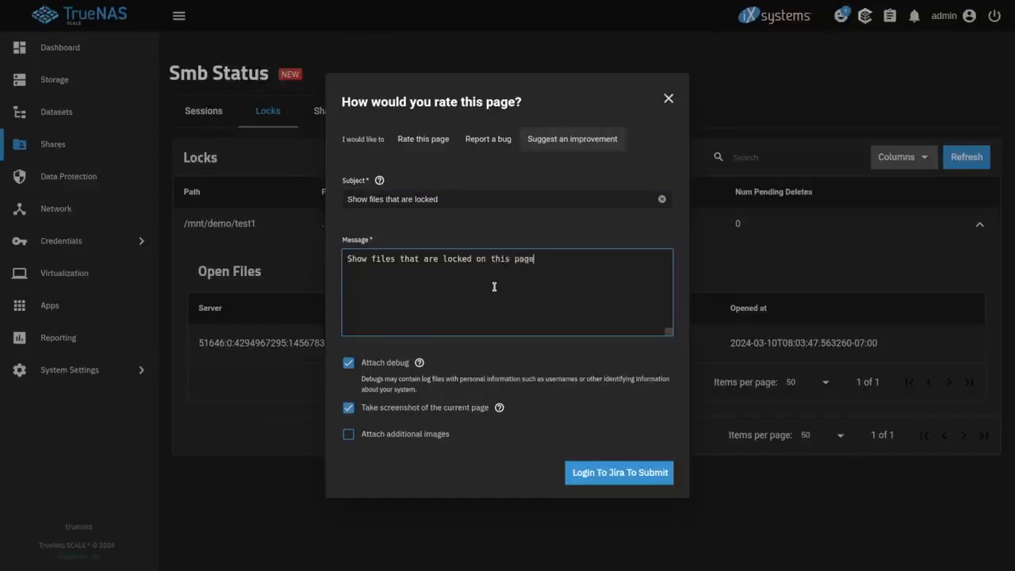
Attempt submitting via Login To Jira To Submit, then close the Jira login window
{"action": "left_click", "coordinate": [592, 484]}
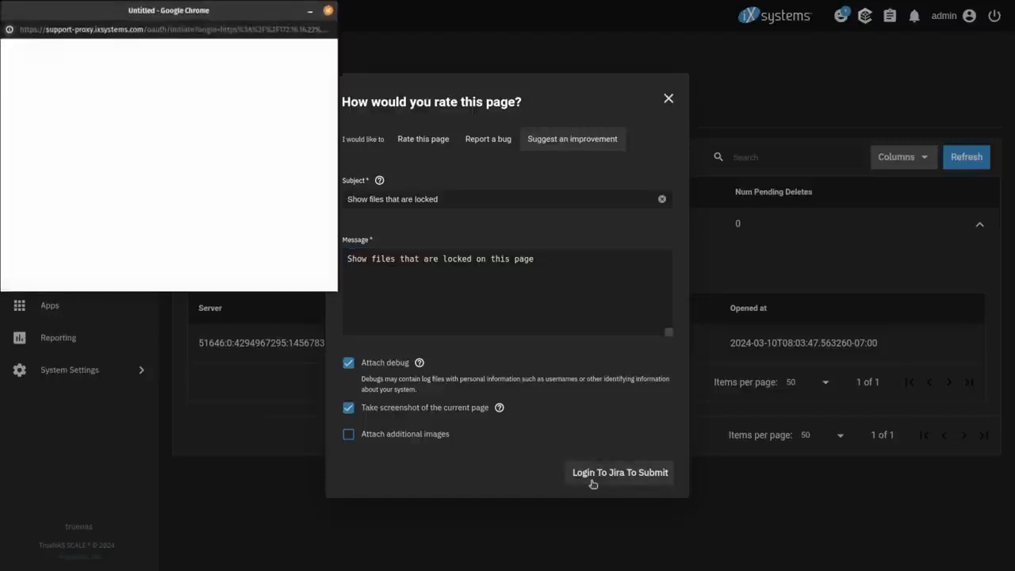
{"action": "left_click_drag", "start_coordinate": [272, 10], "coordinate": [431, 80]}
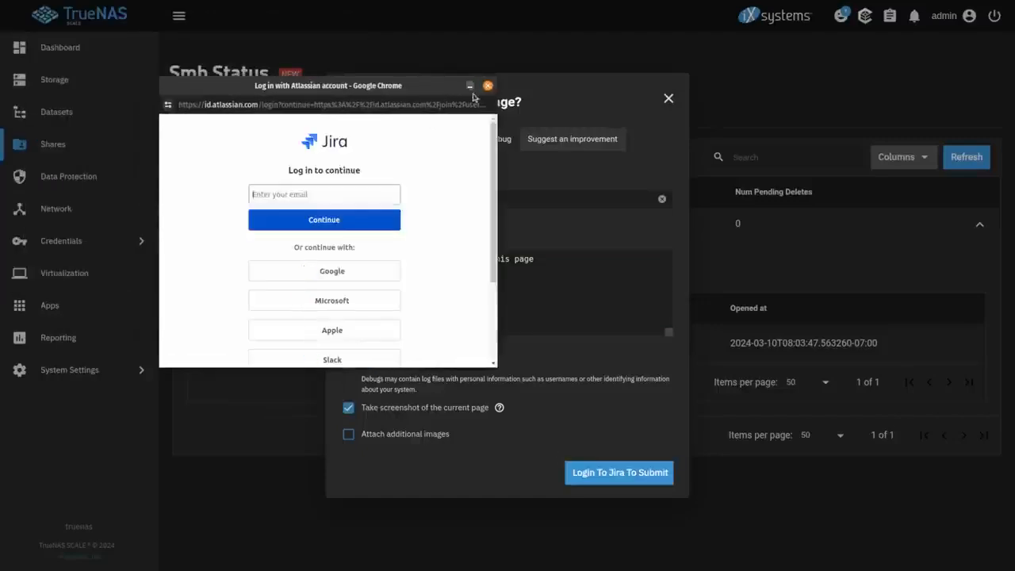
{"action": "left_click", "coordinate": [494, 80]}
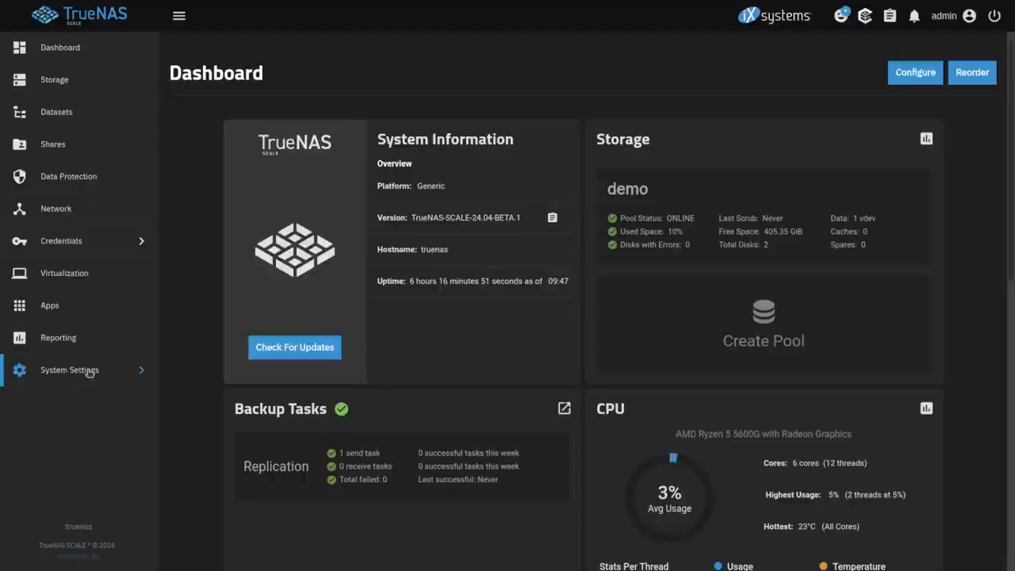
Bring up the Boot environments list and highlight 24.04-BETA.1's Now/Reboot status
{"action": "left_click", "coordinate": [89, 373]}
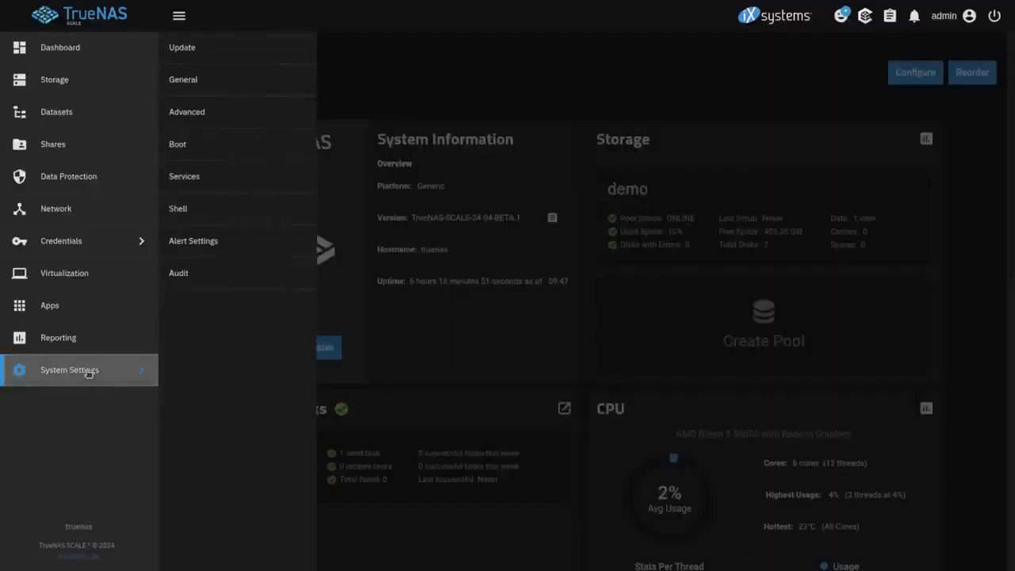
{"action": "left_click", "coordinate": [211, 144]}
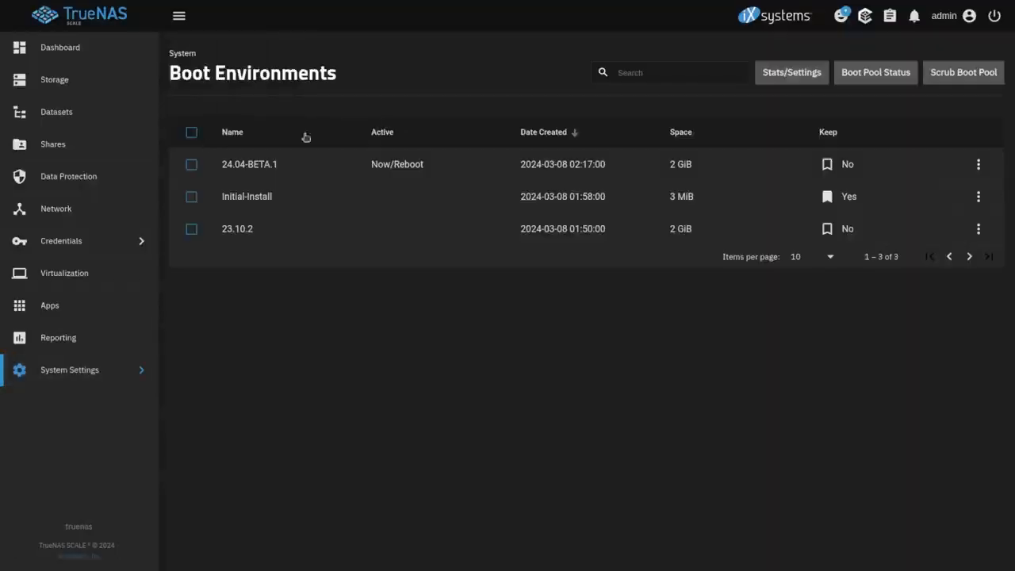
{"action": "left_click_drag", "start_coordinate": [372, 164], "coordinate": [474, 167]}
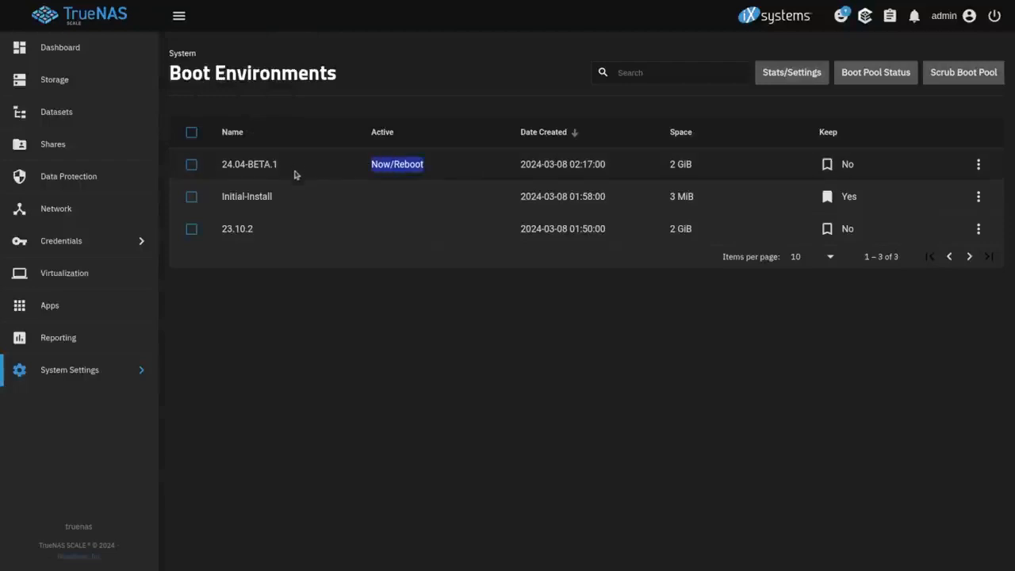
Start activating boot environment 23.10.2, then cancel, keeping 24.04-BETA.1 active
{"action": "left_click", "coordinate": [978, 228]}
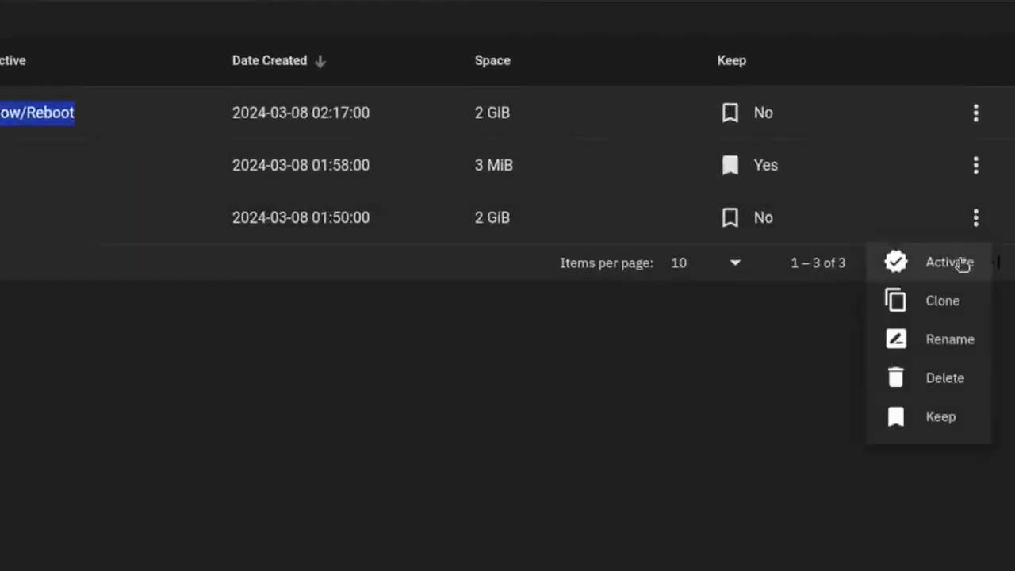
{"action": "left_click", "coordinate": [958, 266]}
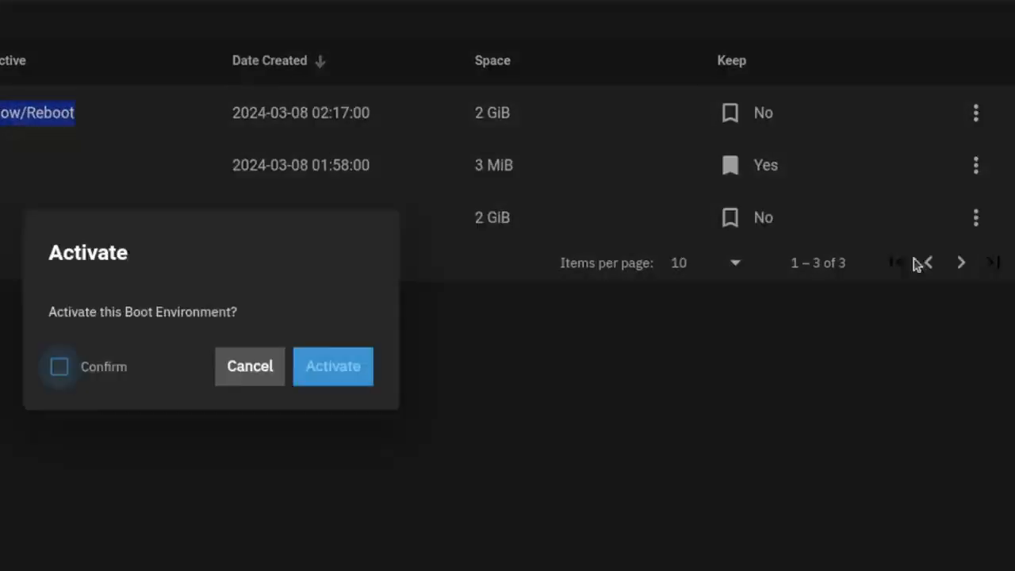
{"action": "left_click", "coordinate": [99, 371]}
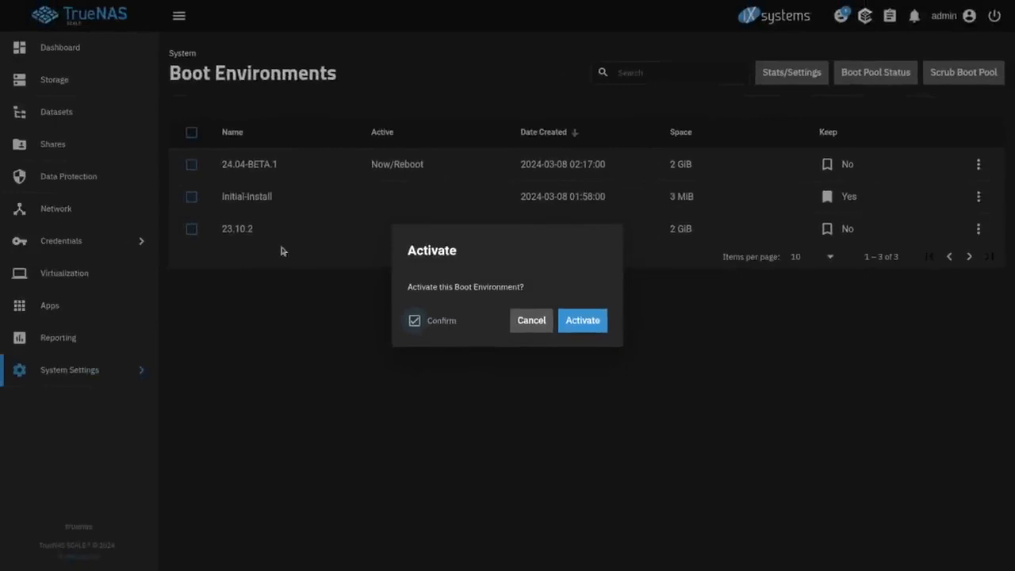
{"action": "left_click", "coordinate": [527, 321]}
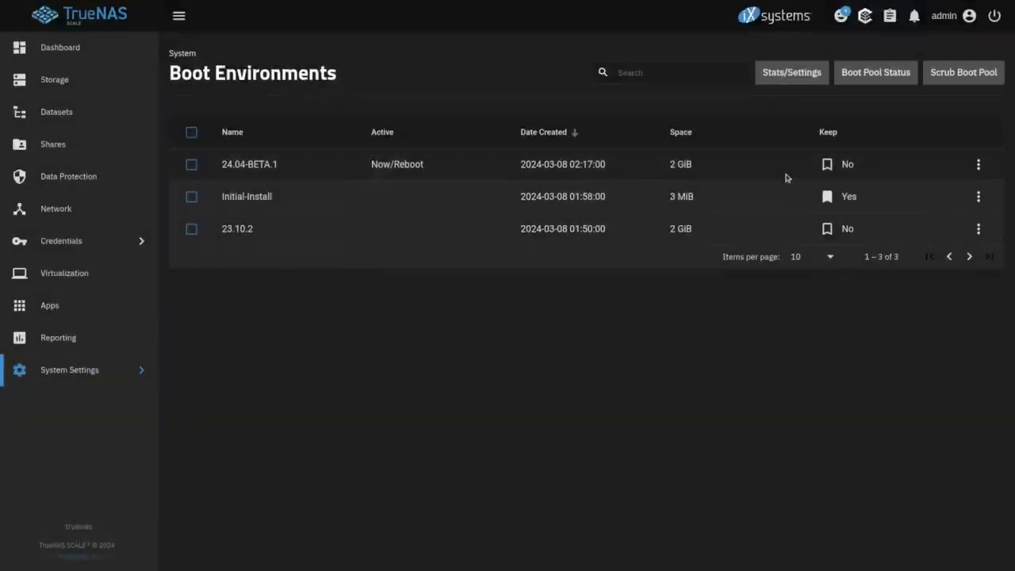
{"action": "left_click", "coordinate": [979, 230]}
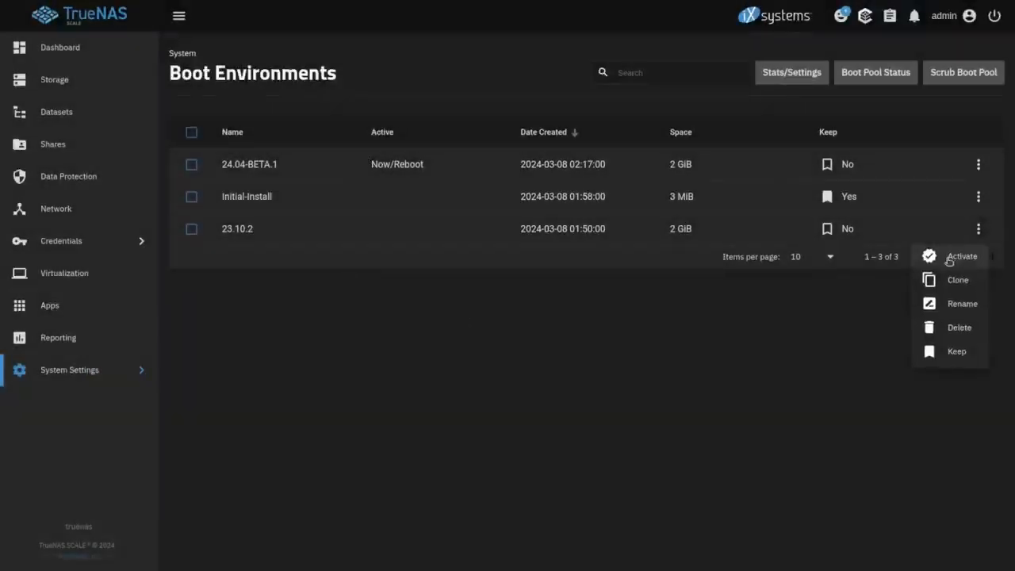
{"action": "left_click", "coordinate": [392, 244]}
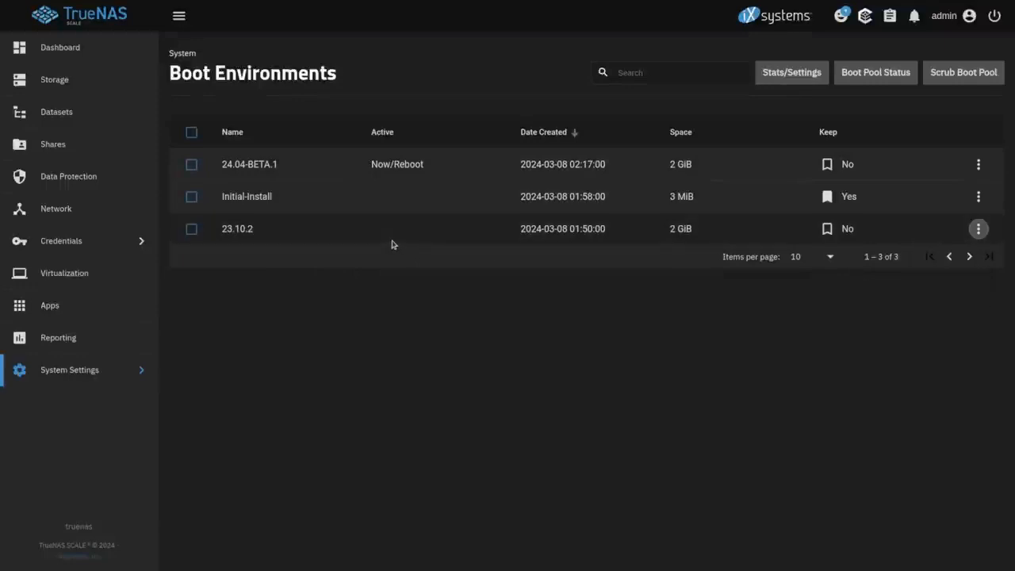
{"action": "triple_click", "coordinate": [343, 169]}
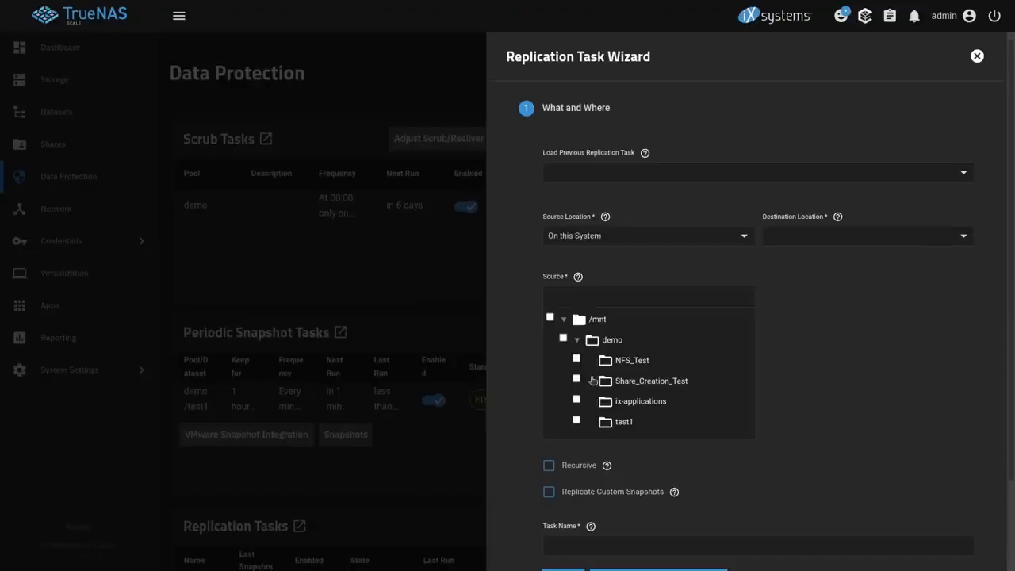
Set source Share_Creation_Test and destination Zima/Replication_Testing on a different system via SSH connection Zima
{"action": "left_click", "coordinate": [577, 380]}
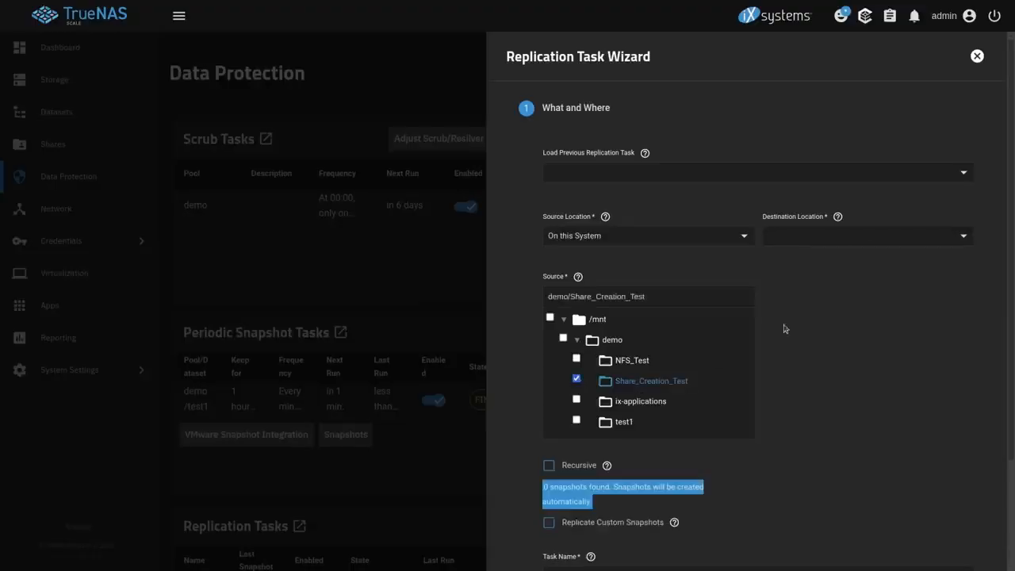
{"action": "left_click", "coordinate": [861, 238]}
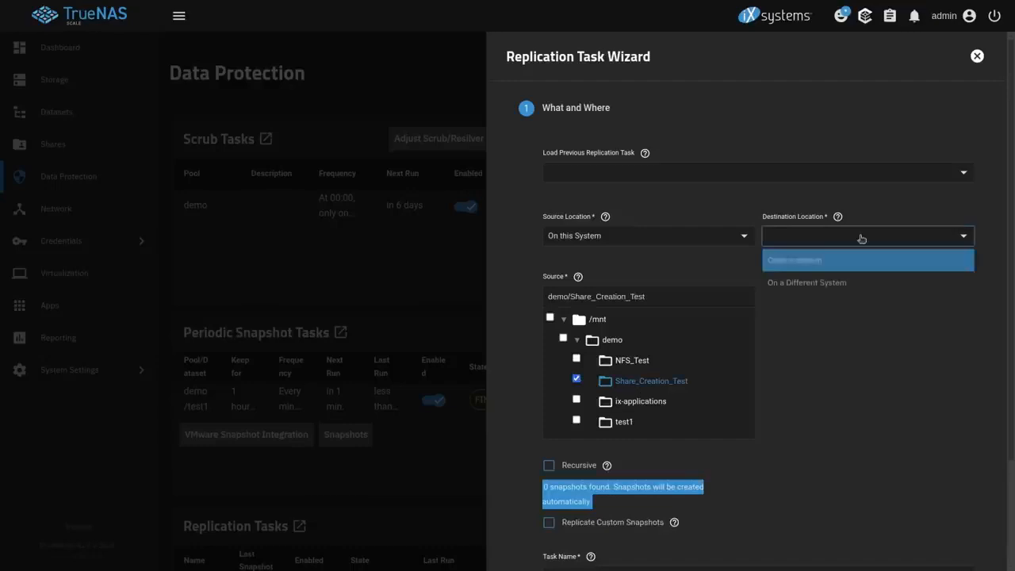
{"action": "left_click", "coordinate": [823, 286]}
{"action": "left_click", "coordinate": [822, 288]}
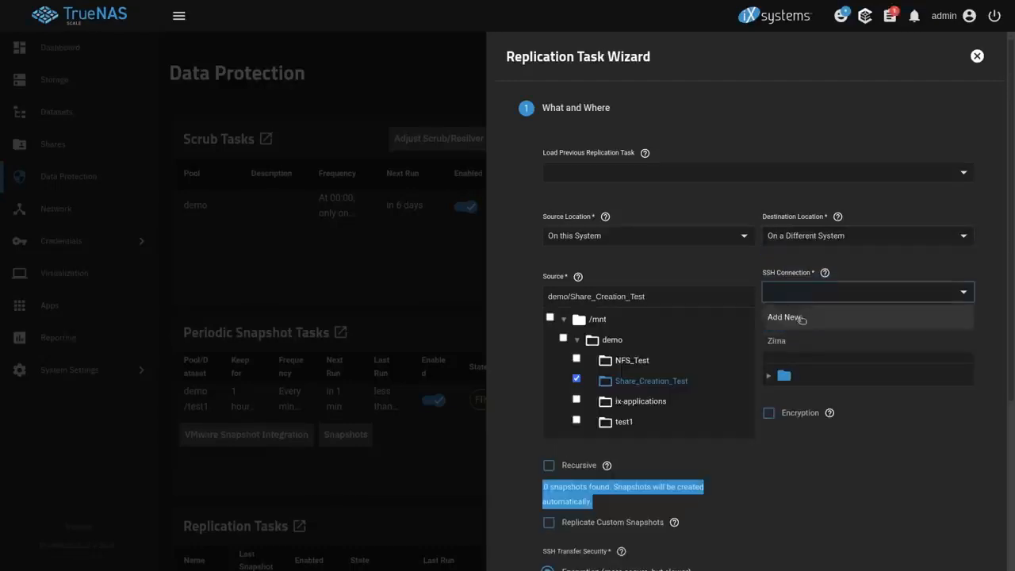
{"action": "left_click", "coordinate": [792, 342]}
{"action": "left_click", "coordinate": [769, 379]}
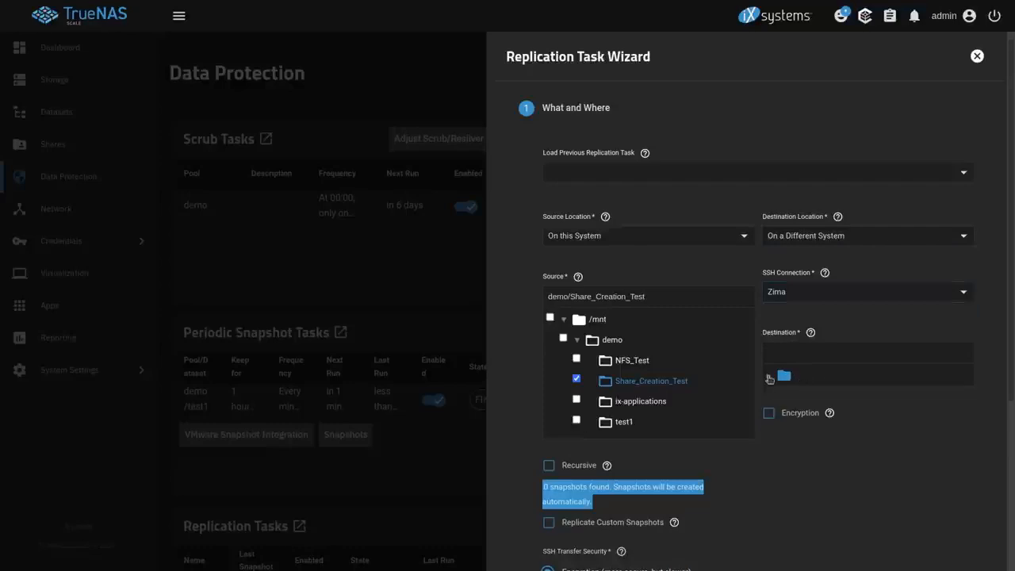
{"action": "left_click", "coordinate": [810, 394]}
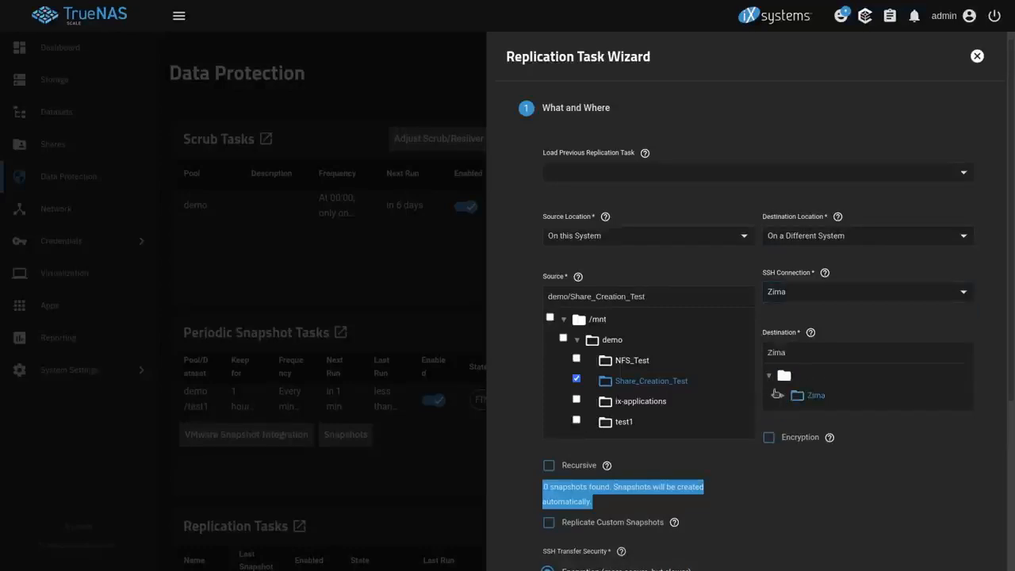
{"action": "left_click", "coordinate": [781, 397]}
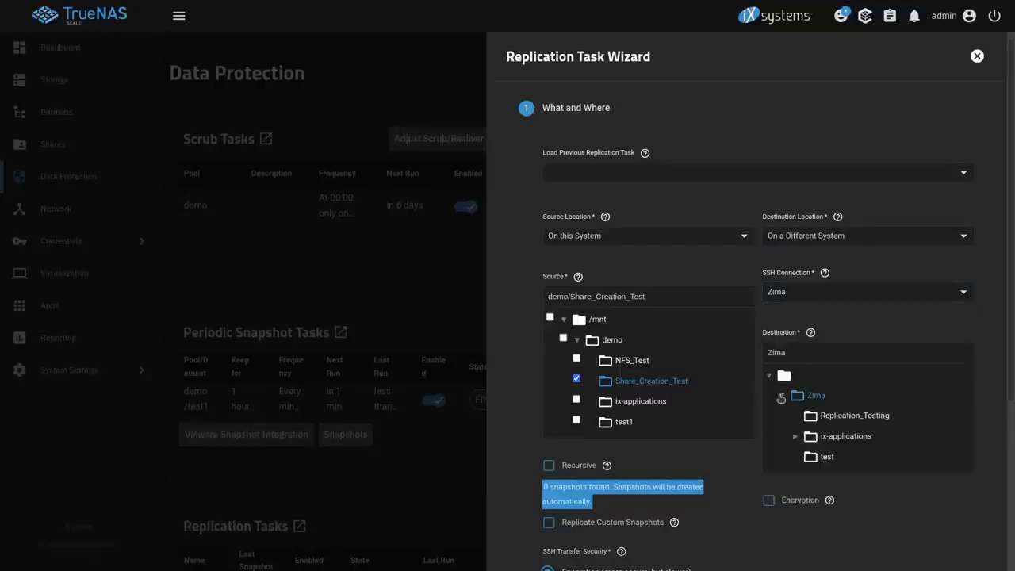
{"action": "left_click", "coordinate": [838, 416]}
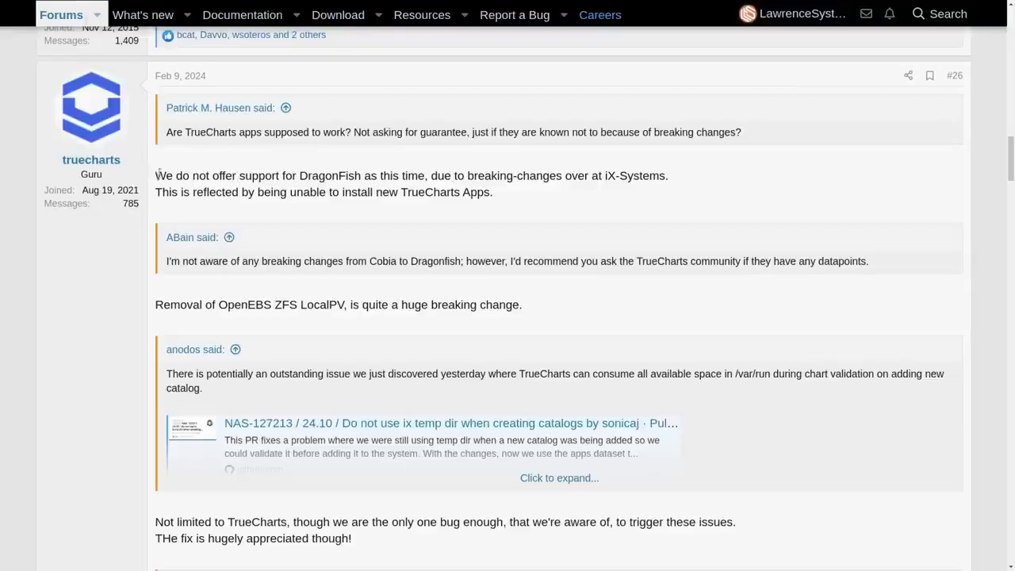
Highlight post #26's TrueCharts statement that DragonFish is unsupported due to breaking changes
{"action": "triple_click", "coordinate": [685, 175]}
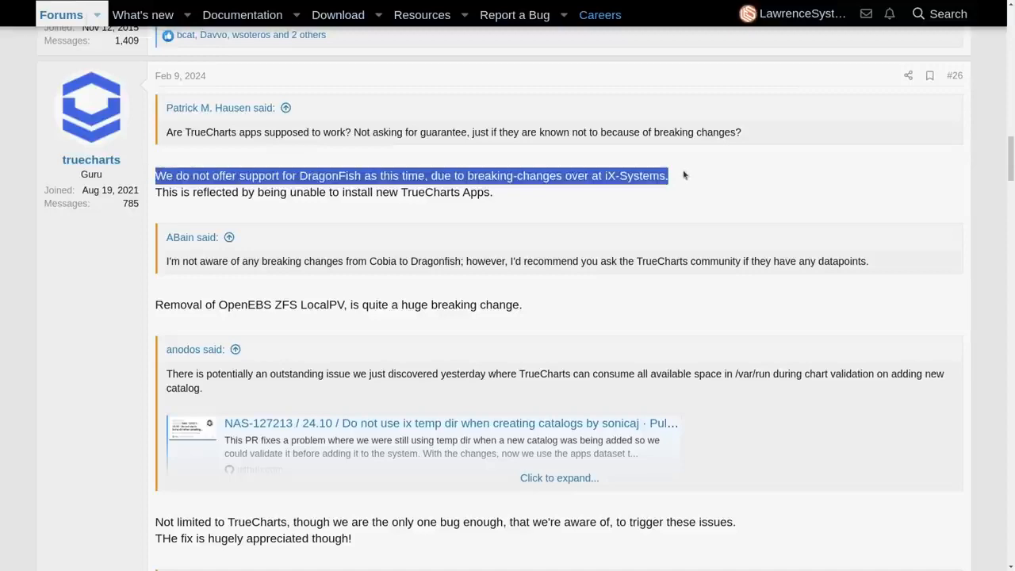